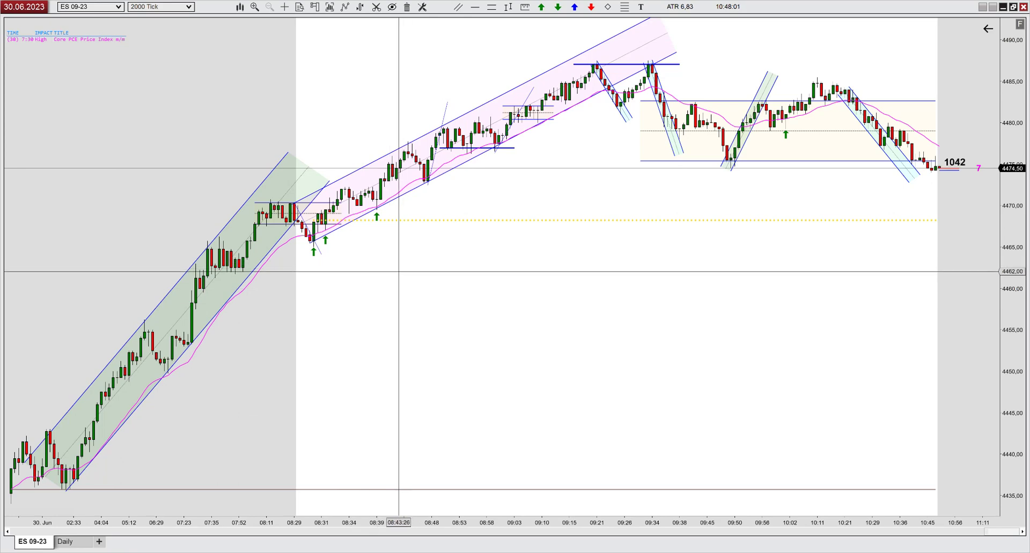
- Compress the bars and pan the ES 09-23 chart back to the overnight rally and its green channel
scroll(352, 278, down, 1)
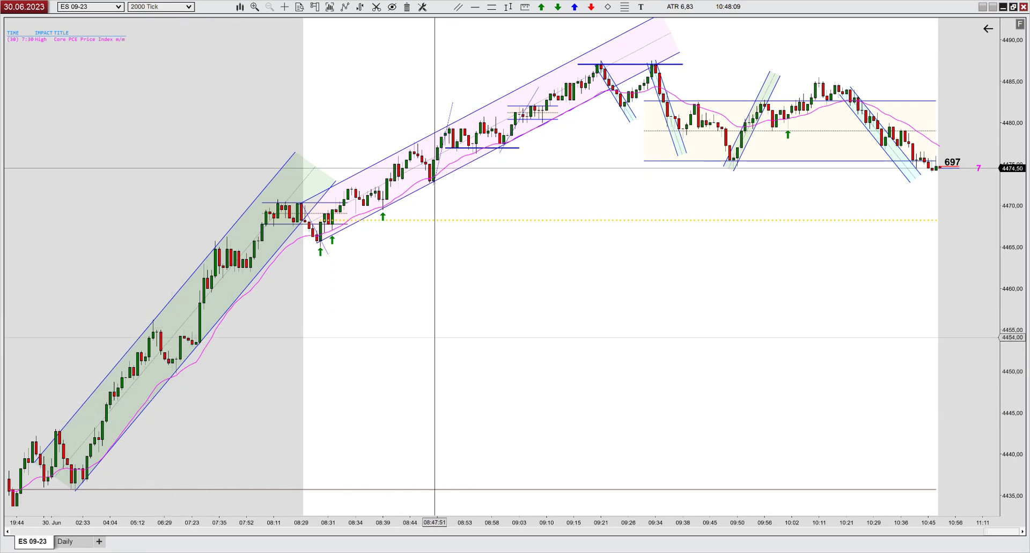
scroll(486, 326, down, 1)
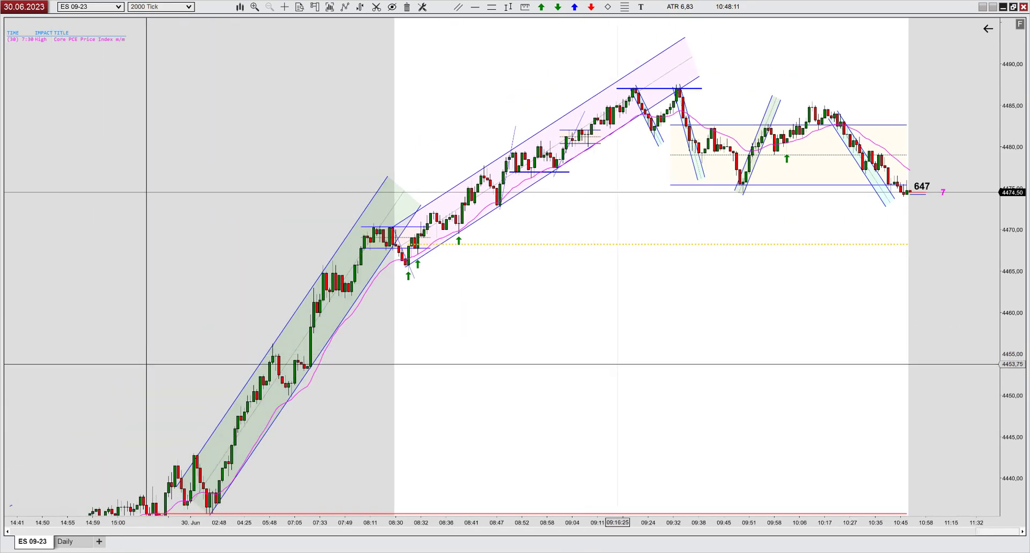
drag(567, 308, 492, 341)
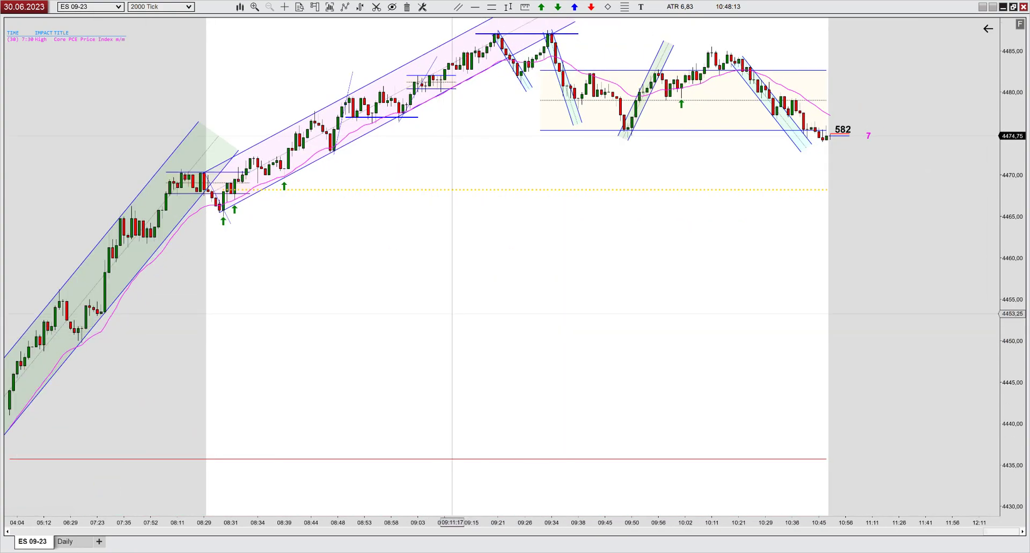
drag(758, 248, 924, 174)
drag(338, 346, 974, 230)
- Set the ES 09-23 chart's right side margin to 2 in Chart Properties
scroll(837, 318, up, 2)
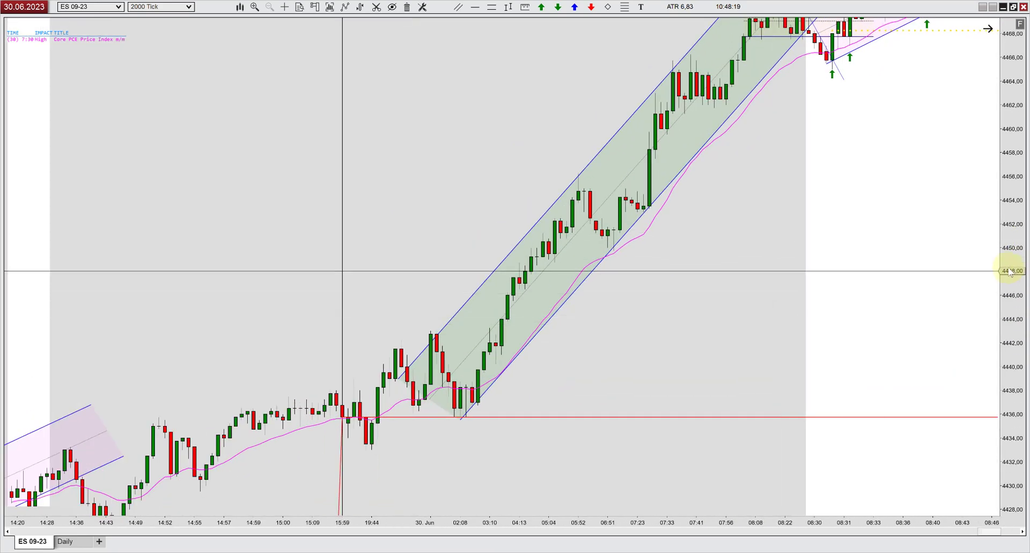
drag(1009, 272, 993, 414)
drag(766, 329, 819, 355)
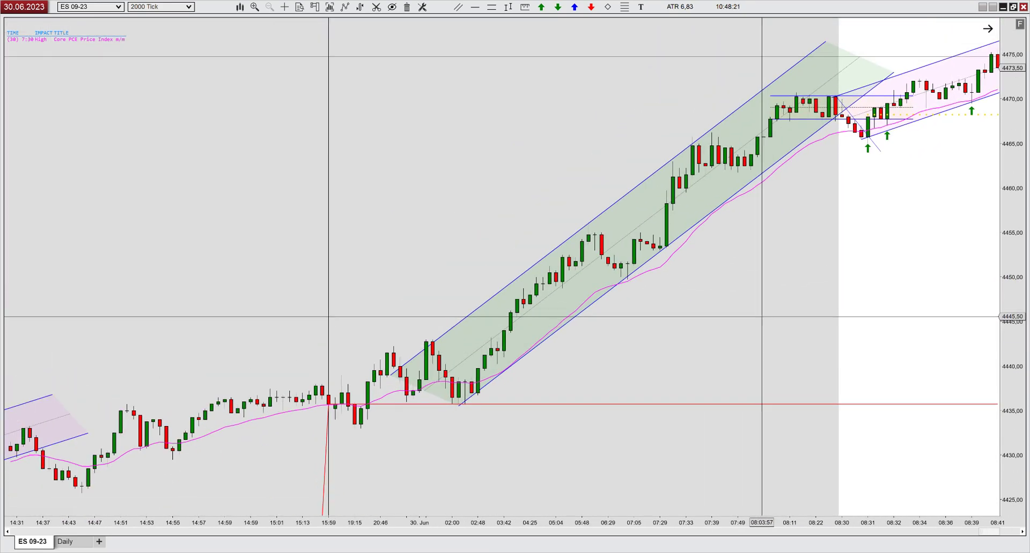
drag(821, 303, 859, 258)
drag(1005, 292, 1008, 244)
drag(746, 318, 798, 322)
right_click(798, 322)
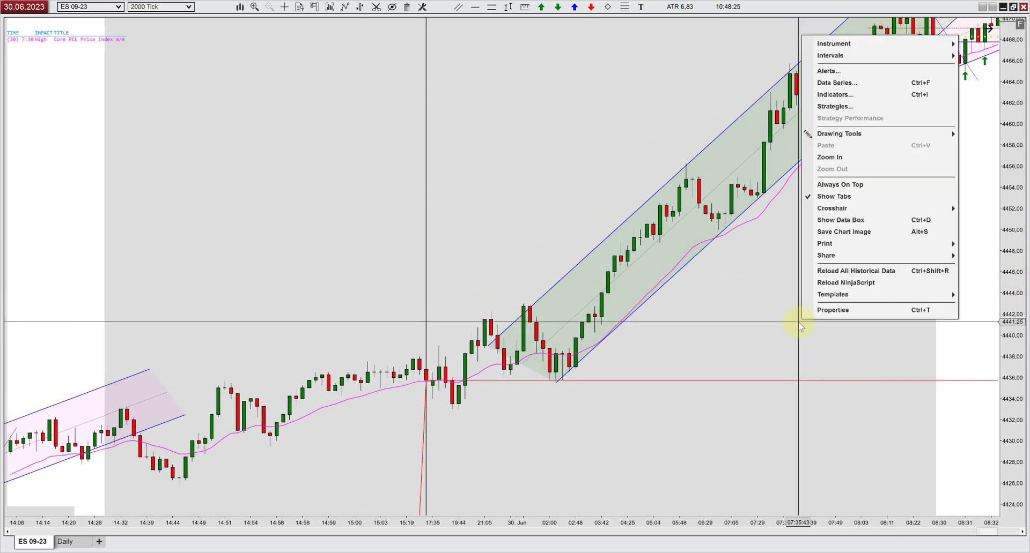
click(831, 309)
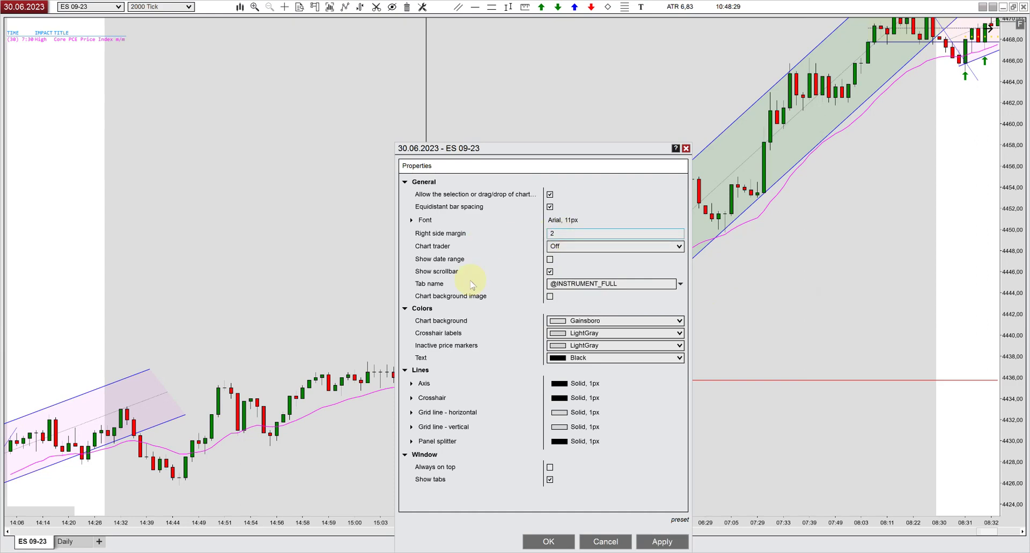
key(Return)
scroll(877, 279, up, 5)
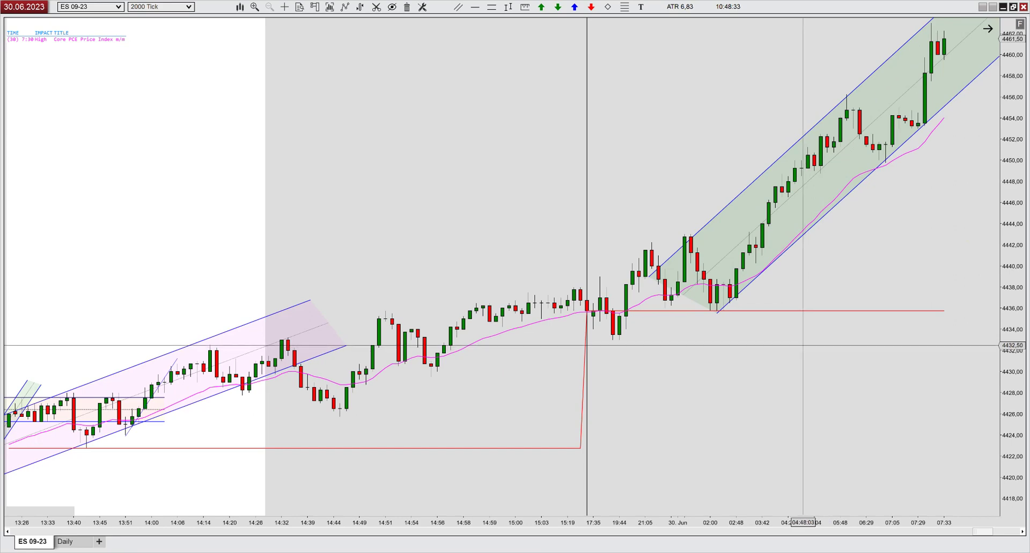
- Scroll back to the prior afternoon's falling blue channel and pink bull channel
scroll(803, 346, up, 5)
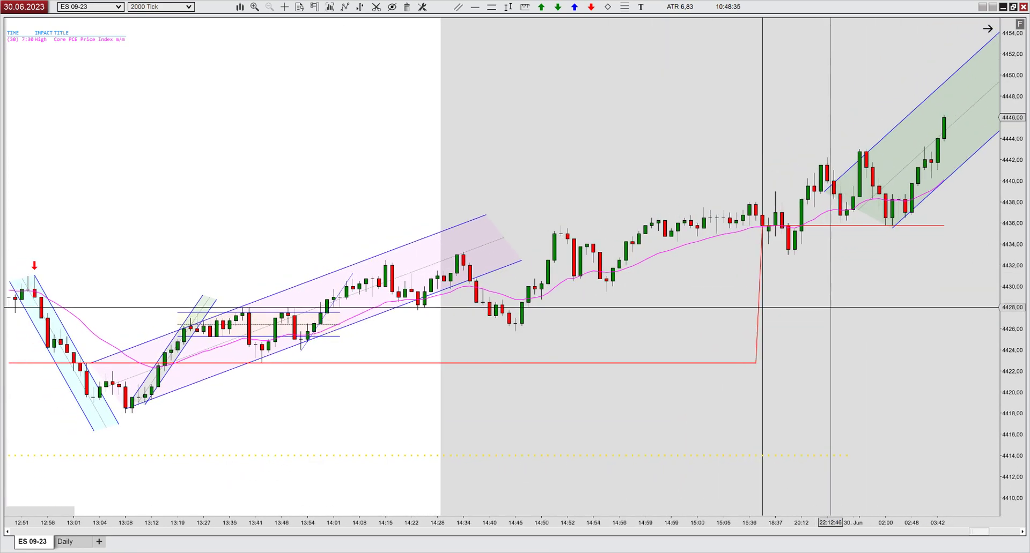
scroll(830, 308, up, 2)
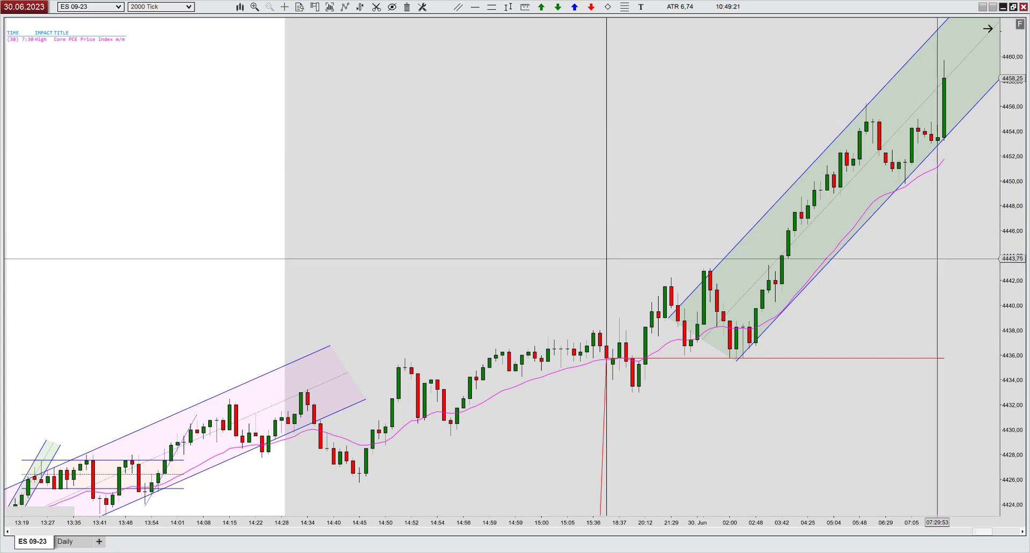
- Draw a short descending trend line from the green-channel pullback high across the pullback bars
click(874, 112)
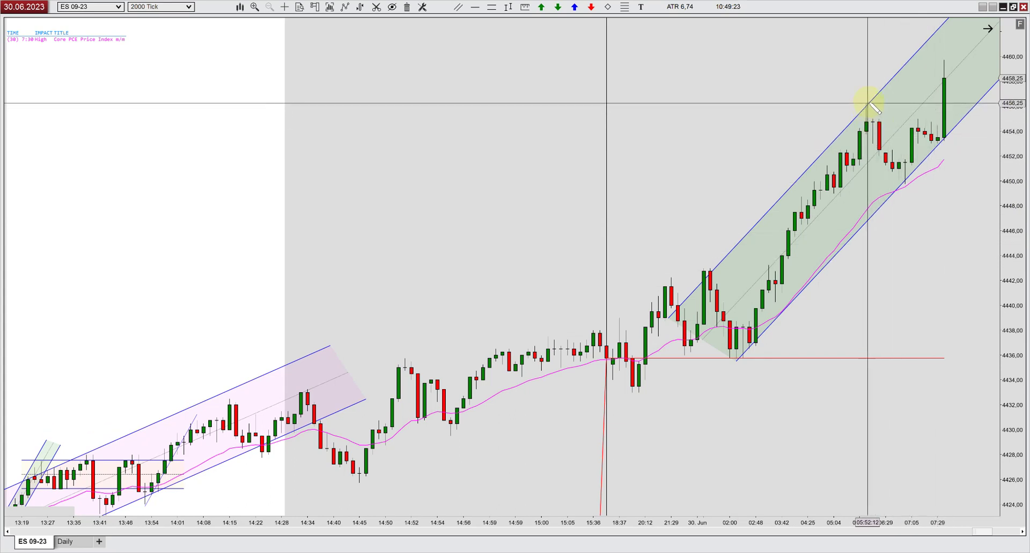
mouse_move(869, 102)
mouse_down()
mouse_move(899, 207)
mouse_move(917, 212)
mouse_up()
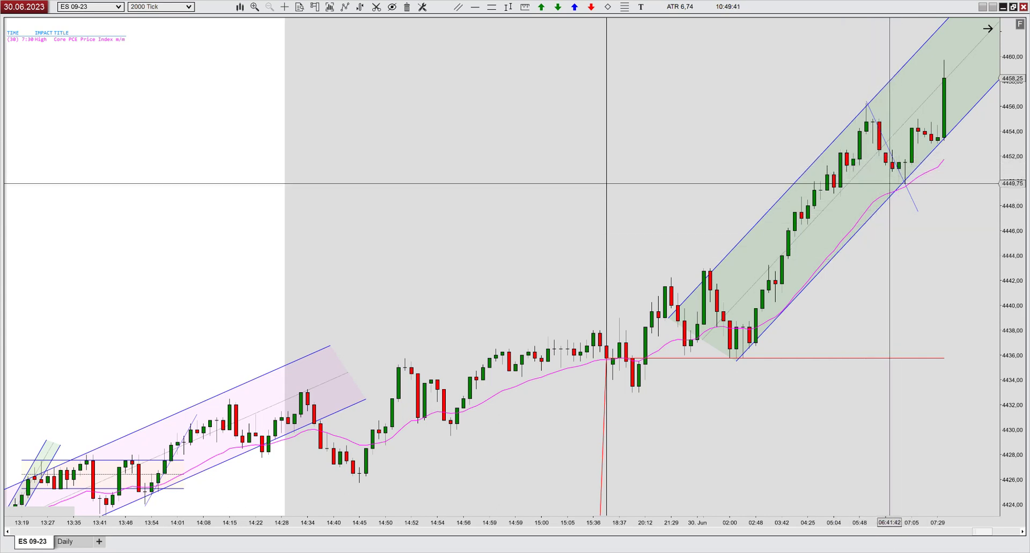
scroll(920, 243, up, 3)
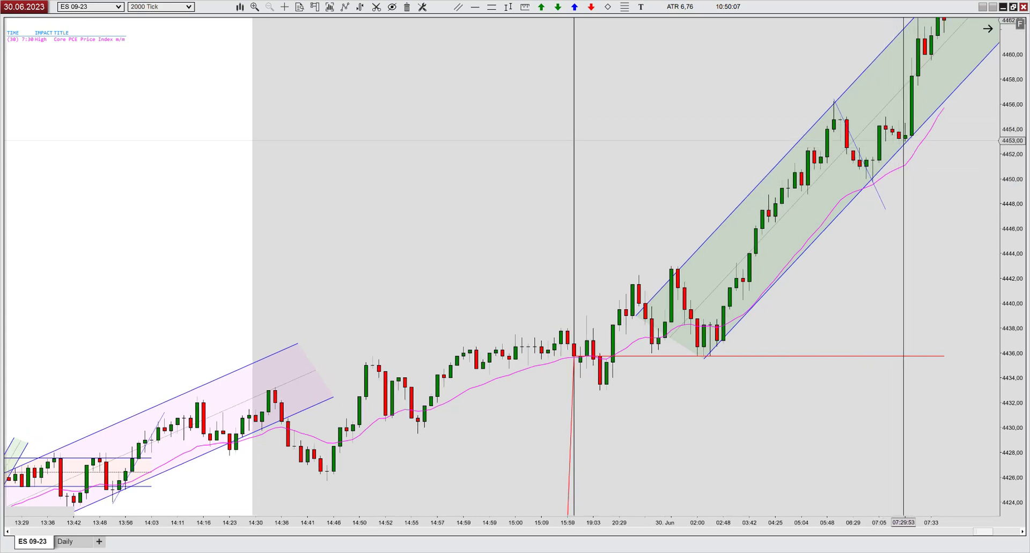
- Rescale the chart and box the 07:33–07:49 sideways range near the green channel's top
drag(574, 139, 574, 271)
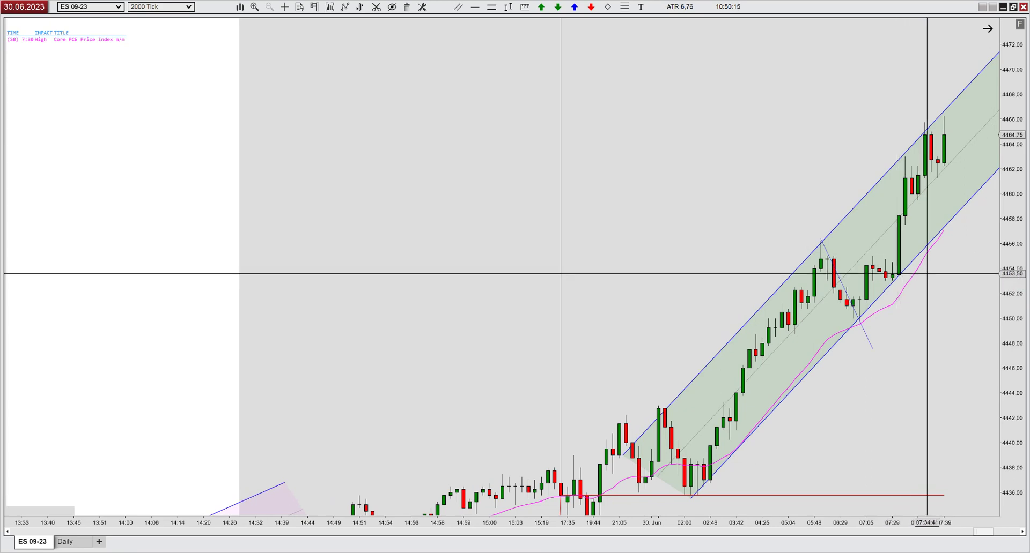
drag(1011, 293, 1012, 305)
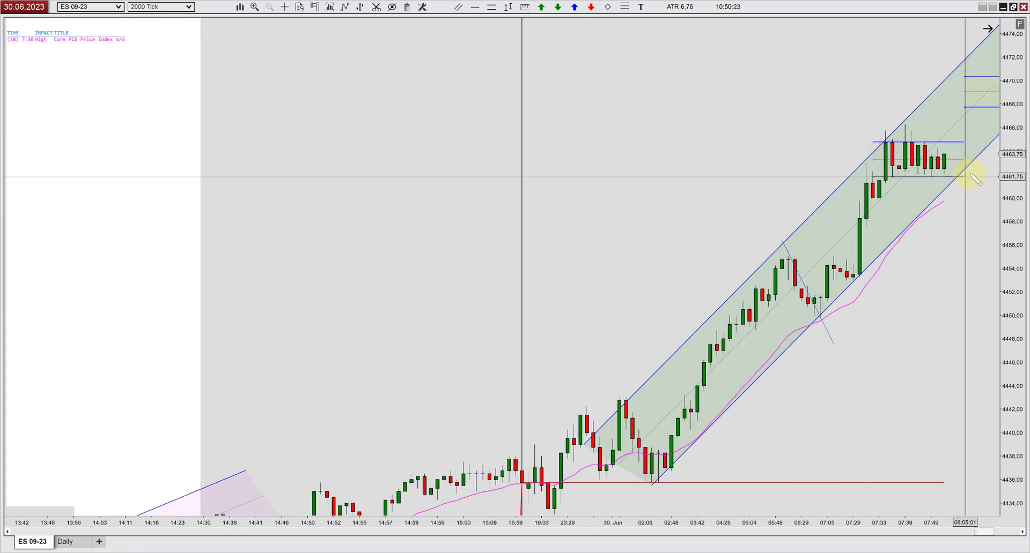
click(945, 142)
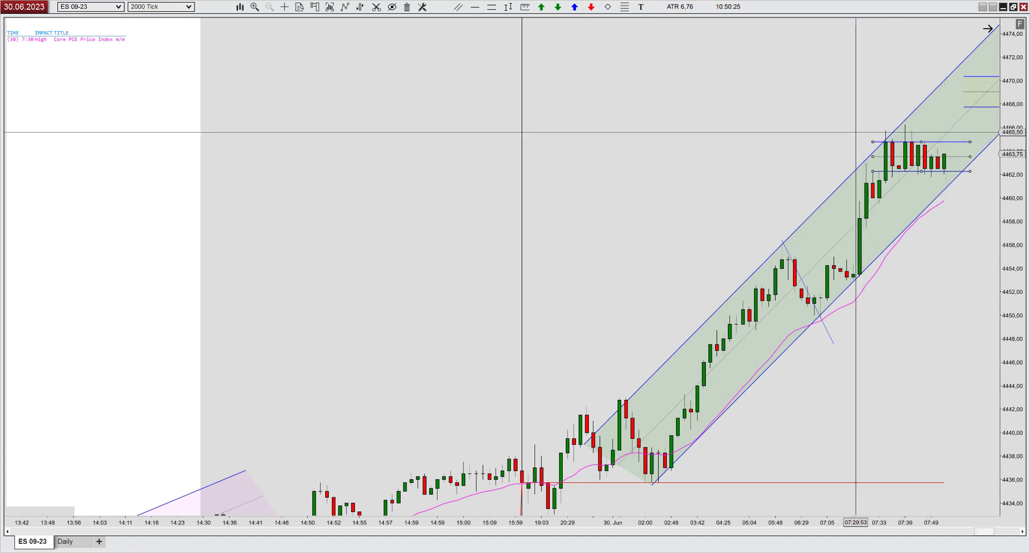
click(864, 162)
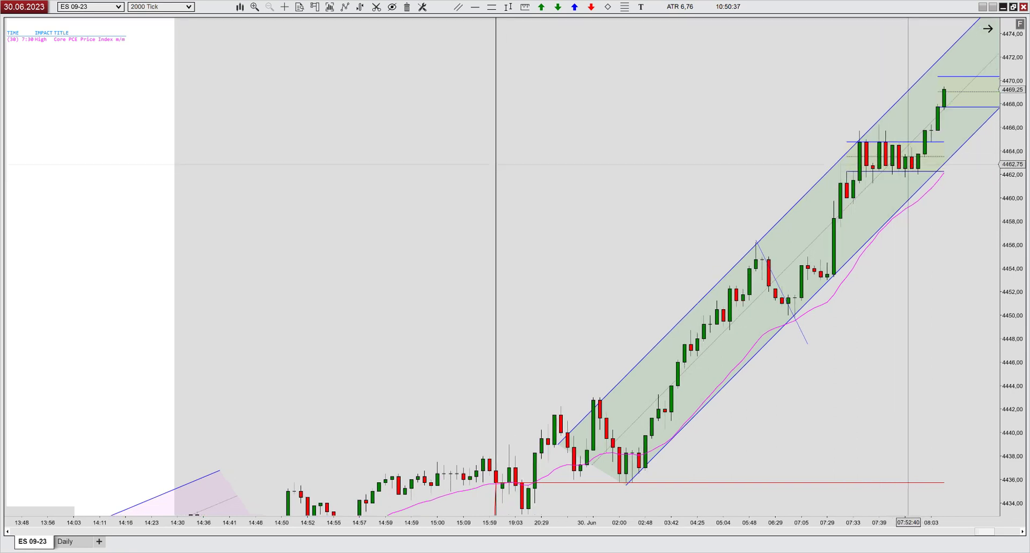
- Project the orange measured move from the 02:00 low via the 4456 high and 4450 pullback to 4470,50
click(622, 486)
click(718, 239)
click(775, 315)
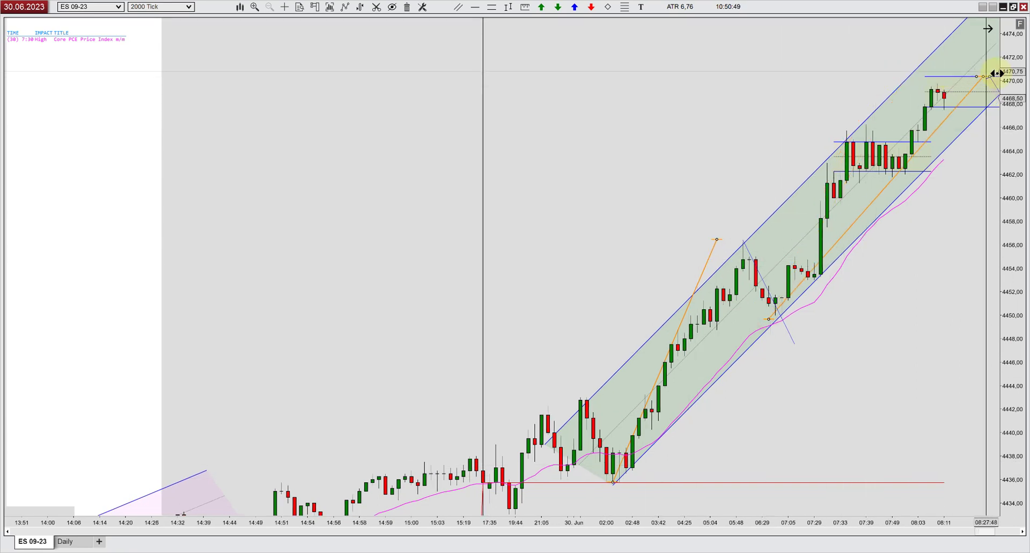
click(868, 76)
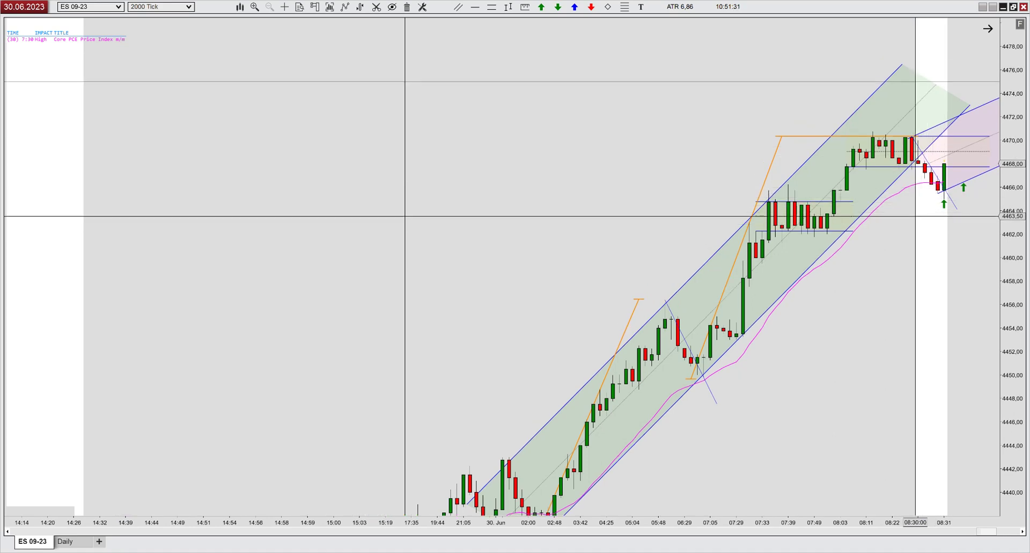
scroll(413, 241, down, 2)
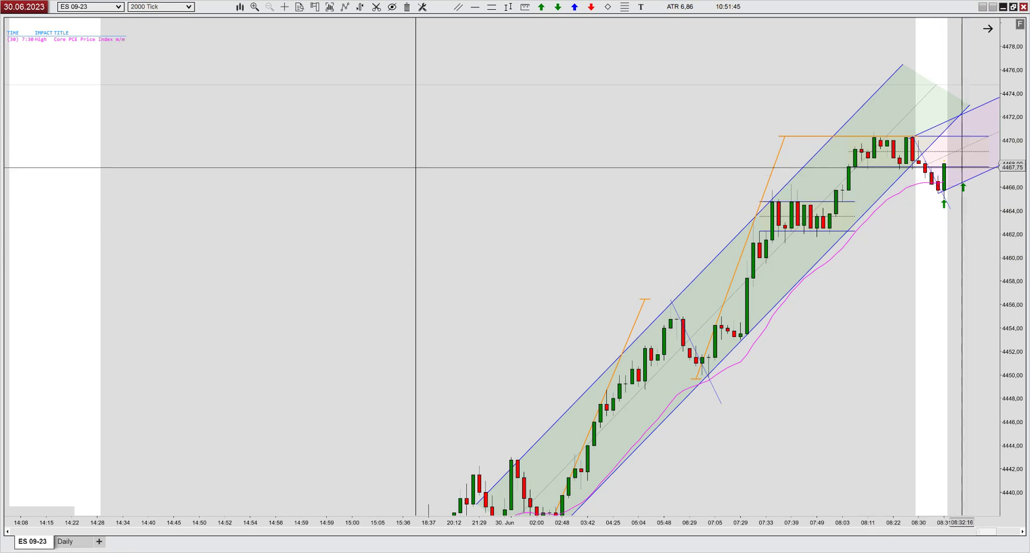
click(858, 136)
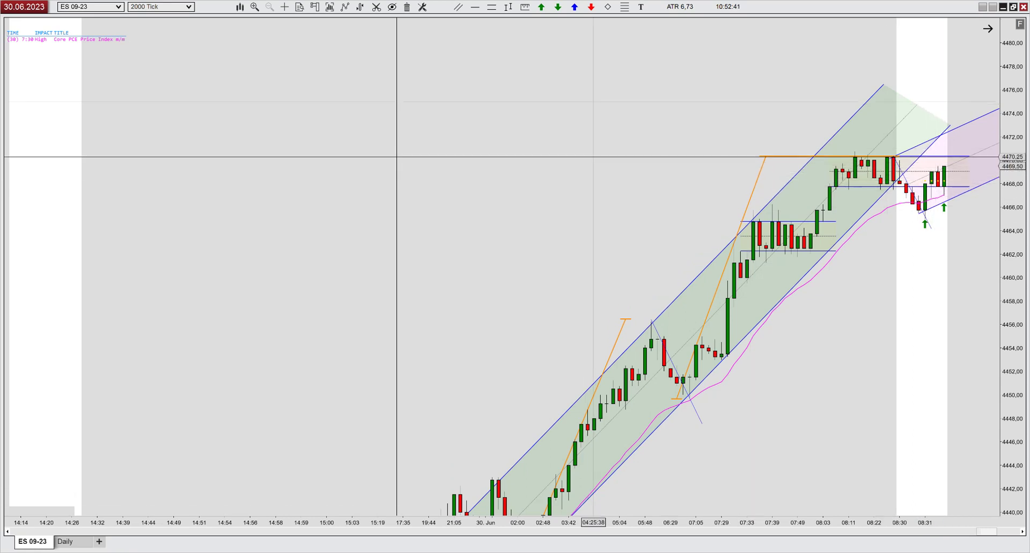
- Label the second green arrow 2EL and check the range box edges at 4470.75 and 4467.75
click(641, 8)
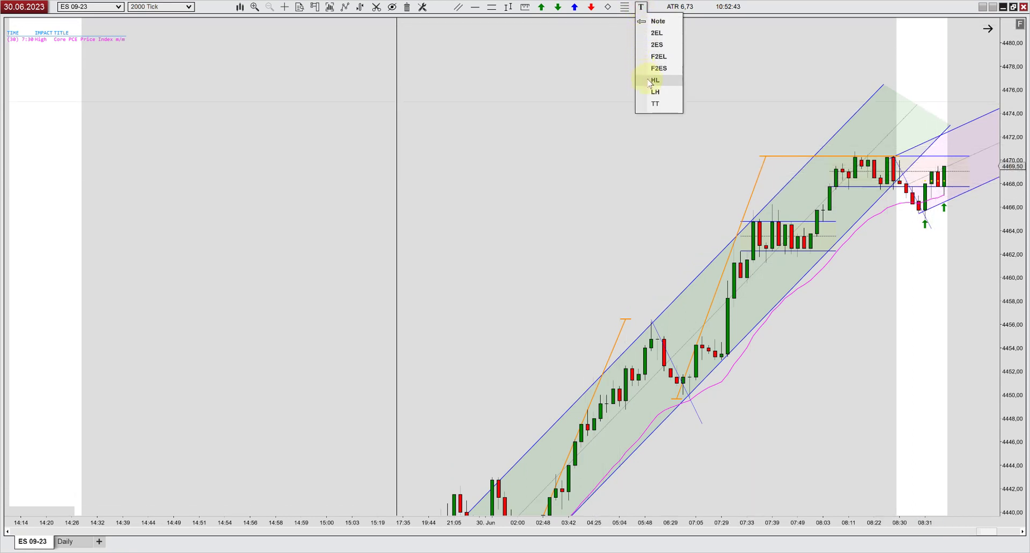
click(886, 221)
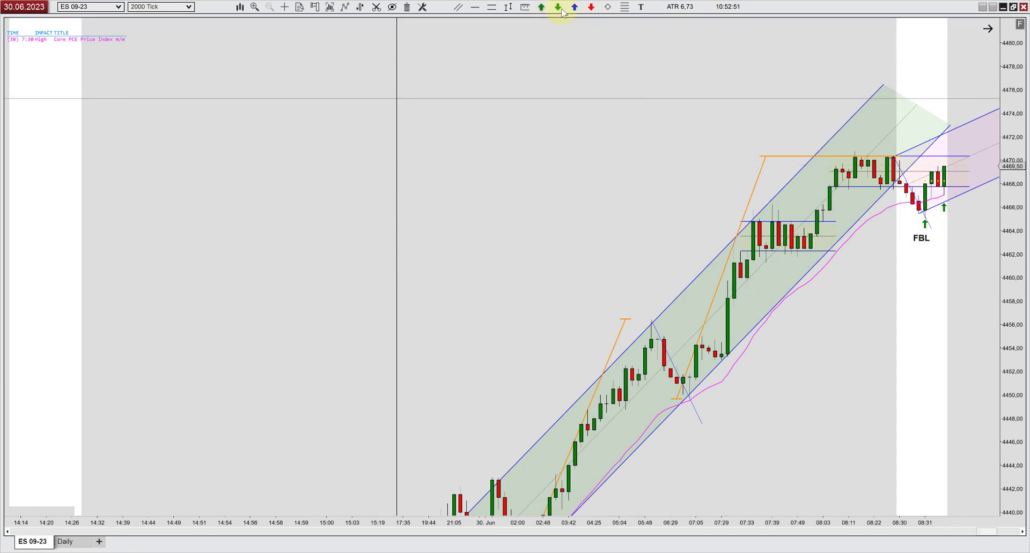
click(642, 7)
click(657, 33)
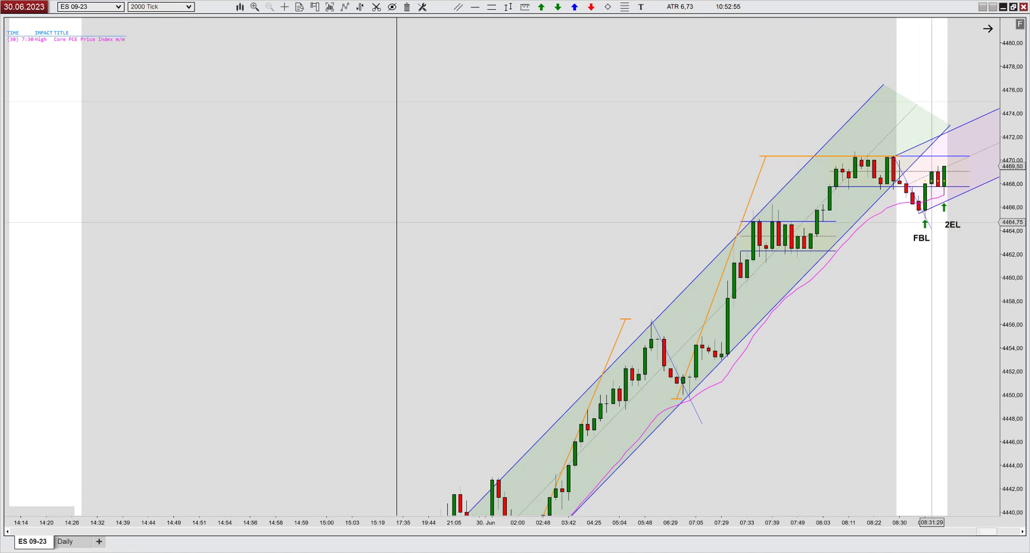
click(944, 224)
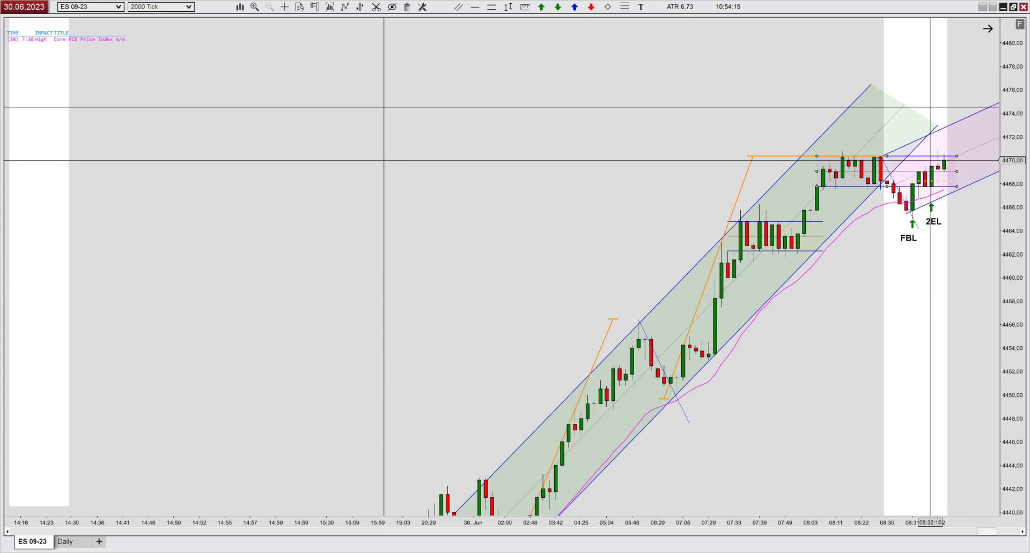
click(935, 155)
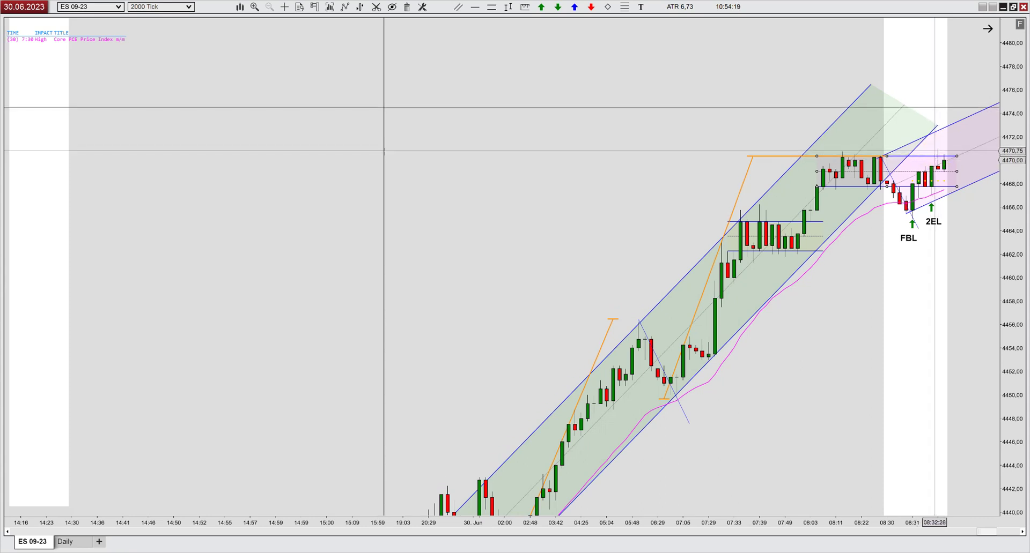
click(939, 186)
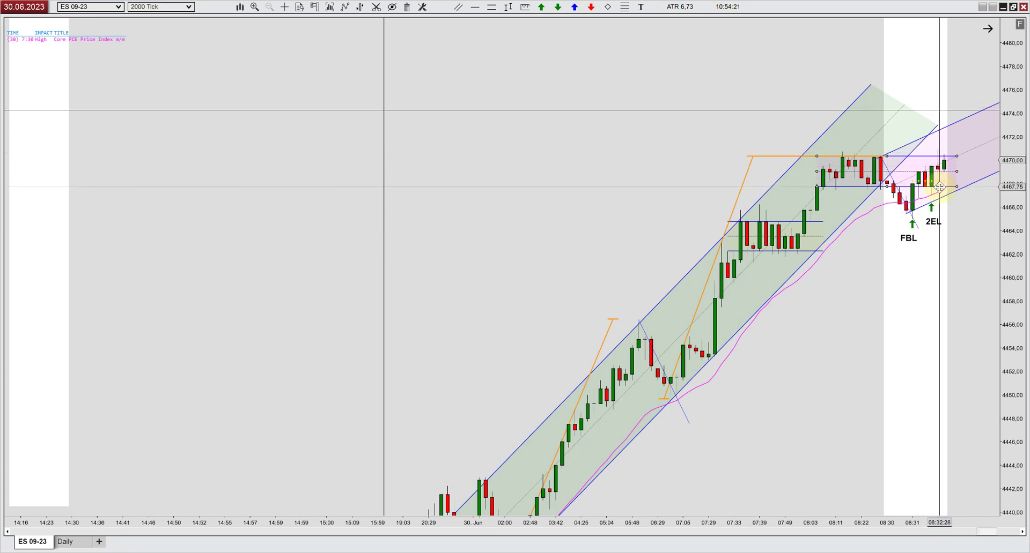
- Release the range box and advance to the 08:39 bars with the new buy arrow near 4469
right_click(943, 234)
key(Escape)
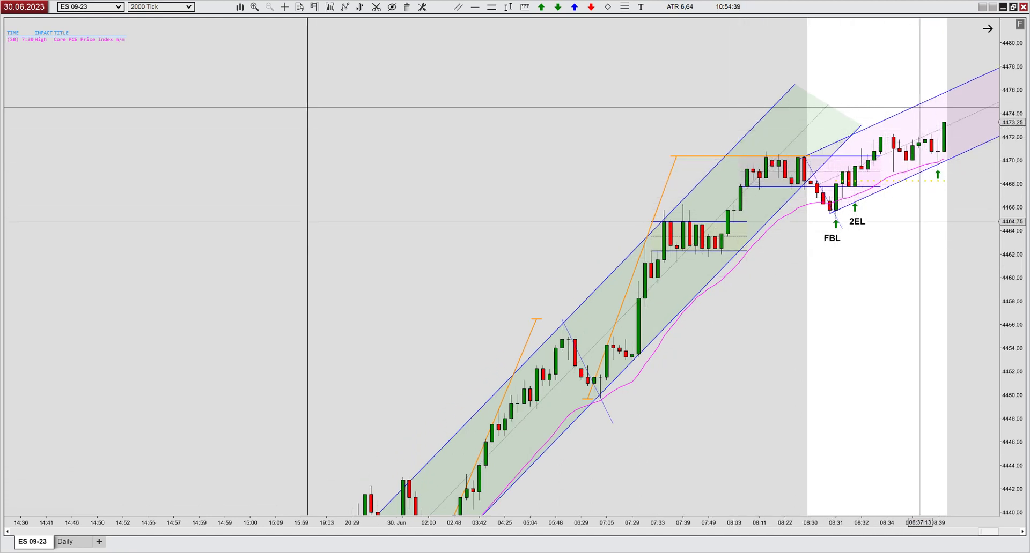
scroll(920, 108, up, 1)
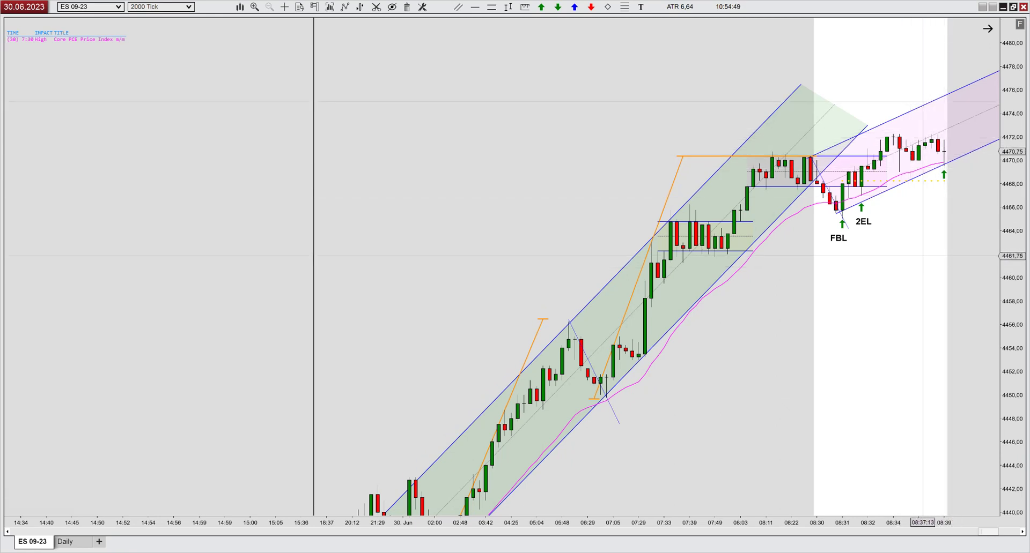
- Draw a range box from about 08:33 at 4470 to 08:42 at 4472 after the 2EL bar
click(874, 159)
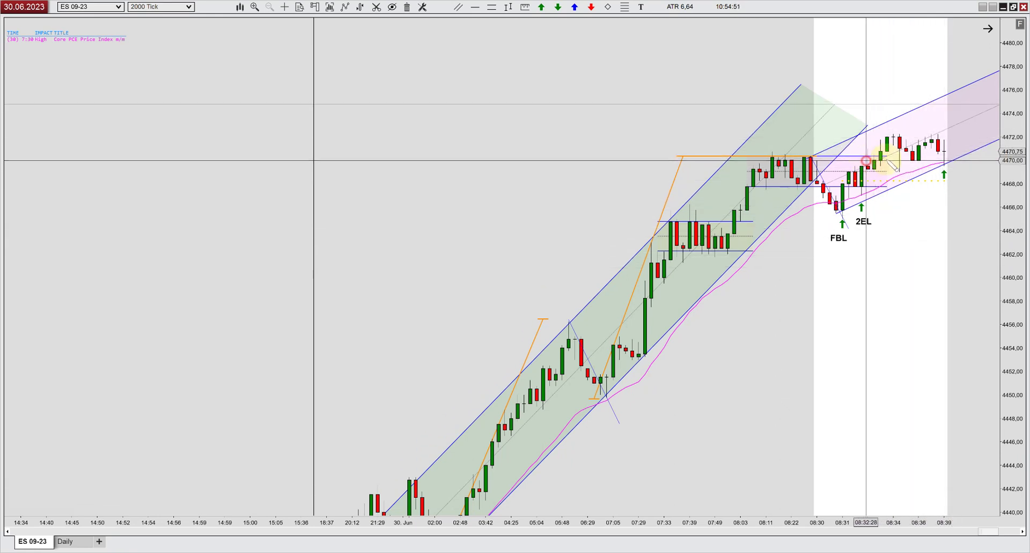
drag(874, 159, 970, 135)
click(964, 136)
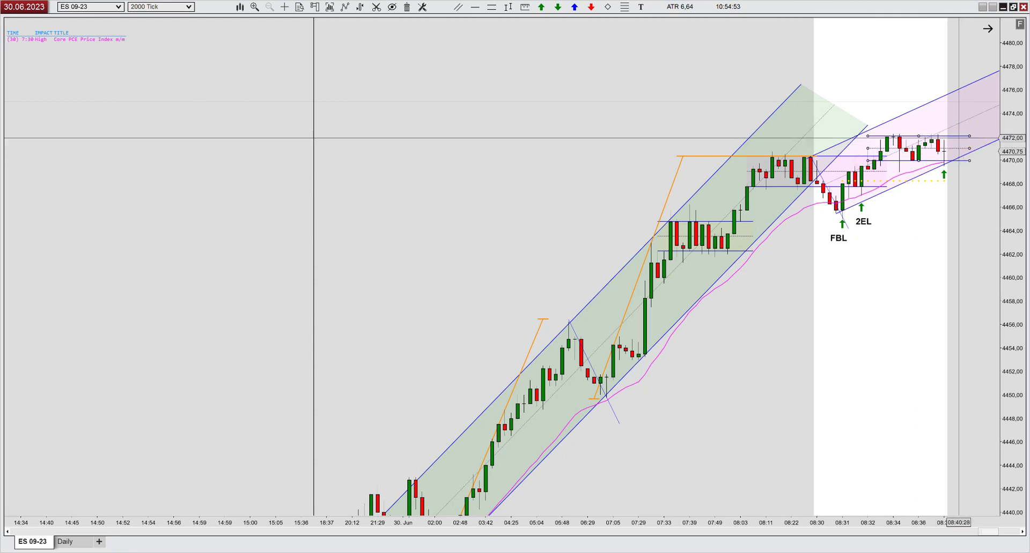
click(885, 139)
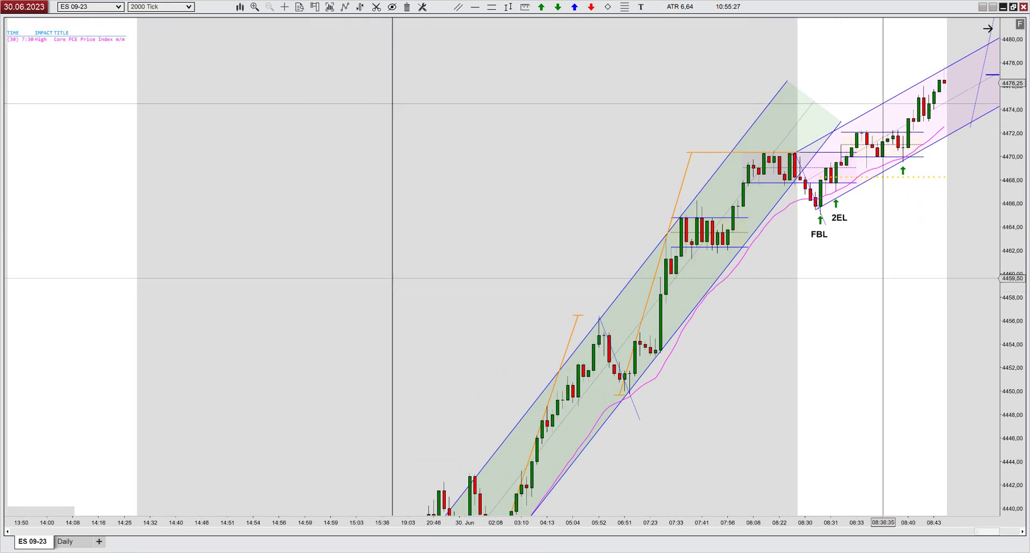
click(777, 213)
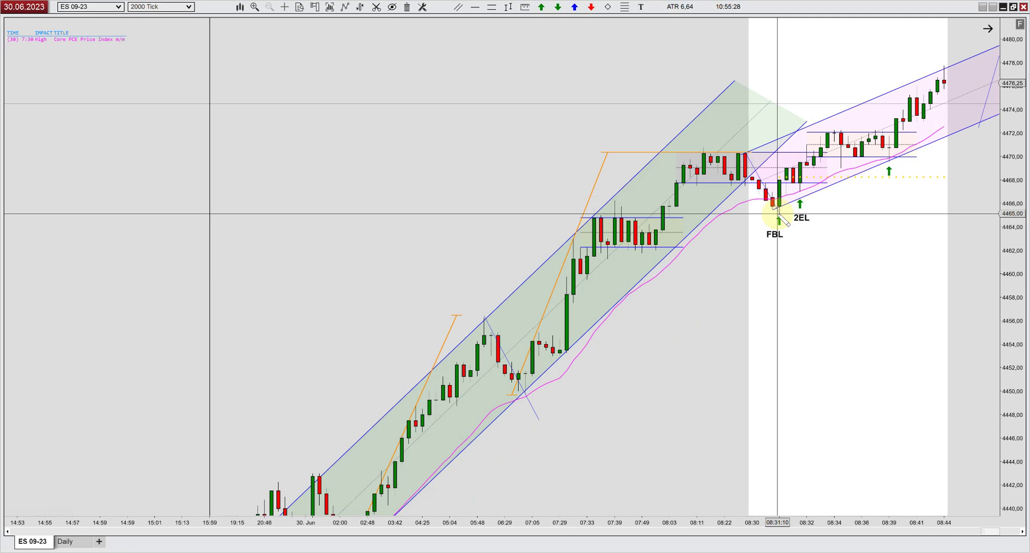
click(944, 92)
click(870, 102)
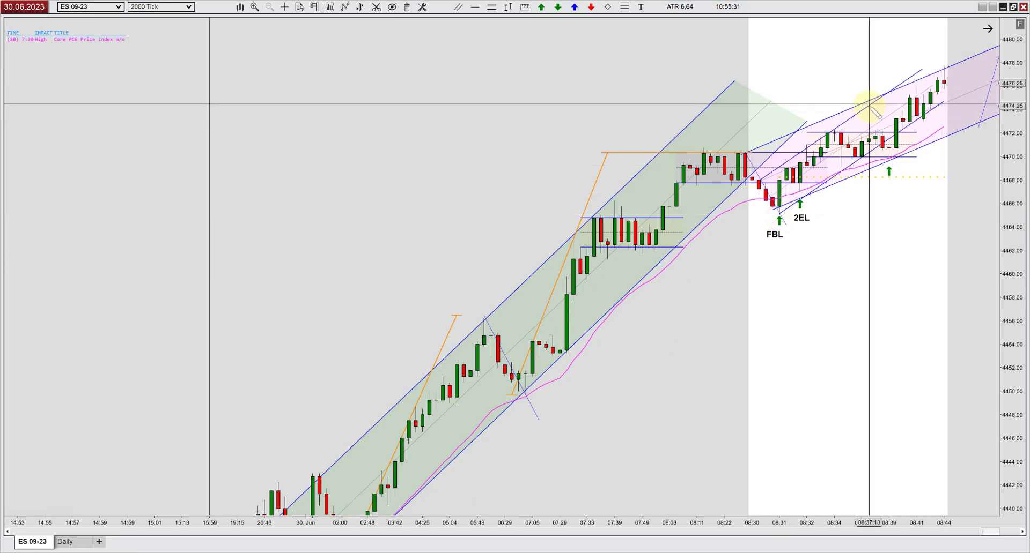
click(913, 78)
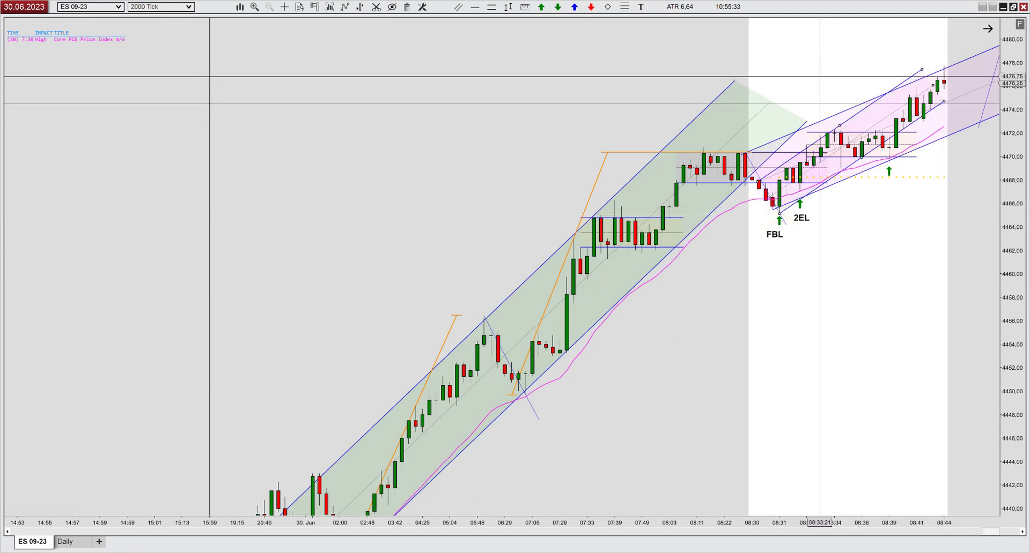
click(755, 262)
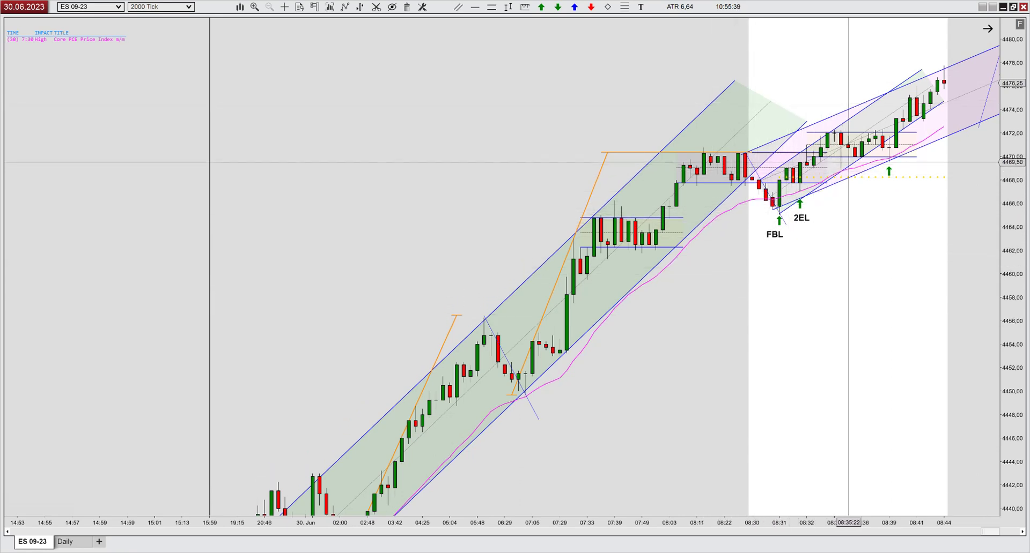
click(899, 122)
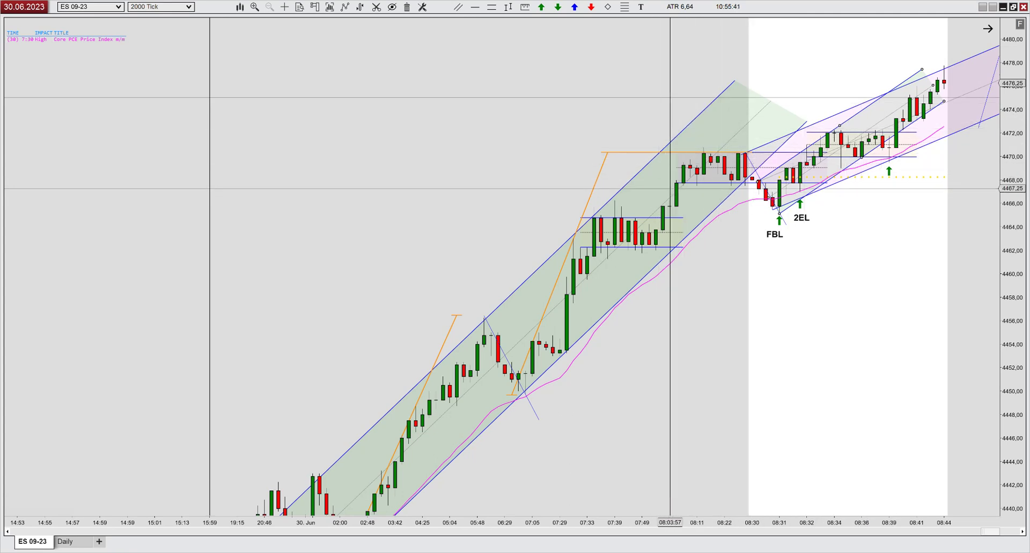
click(850, 117)
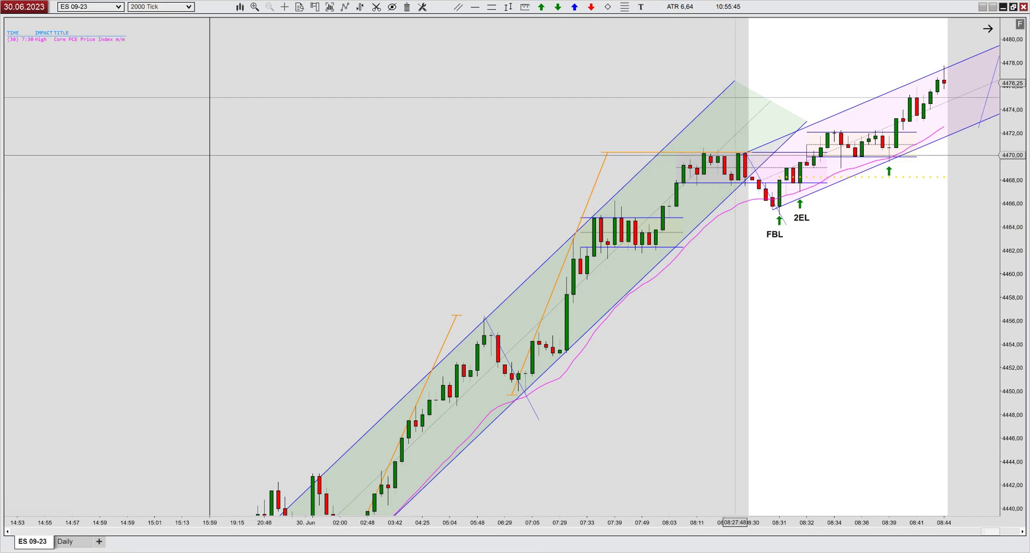
scroll(777, 204, up, 1)
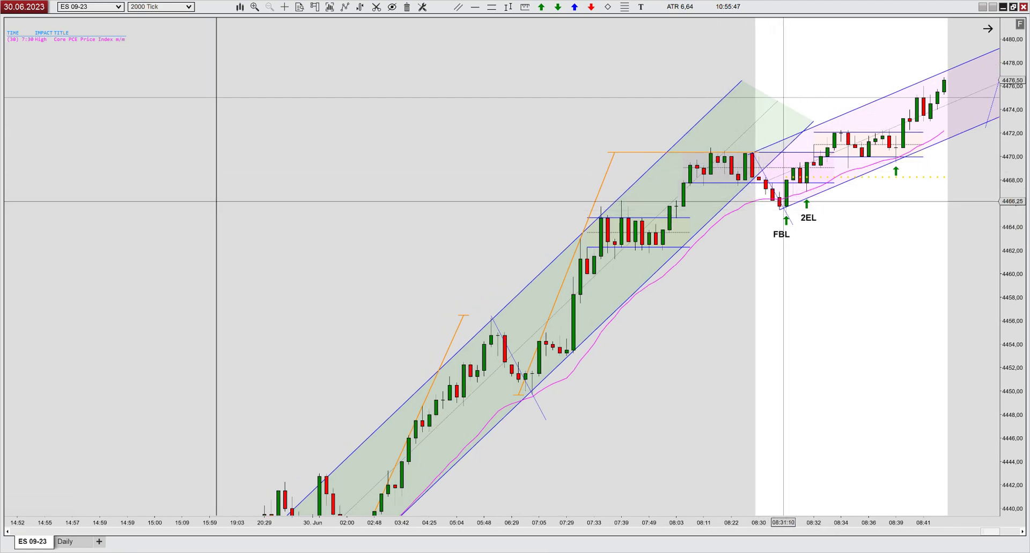
scroll(804, 203, up, 2)
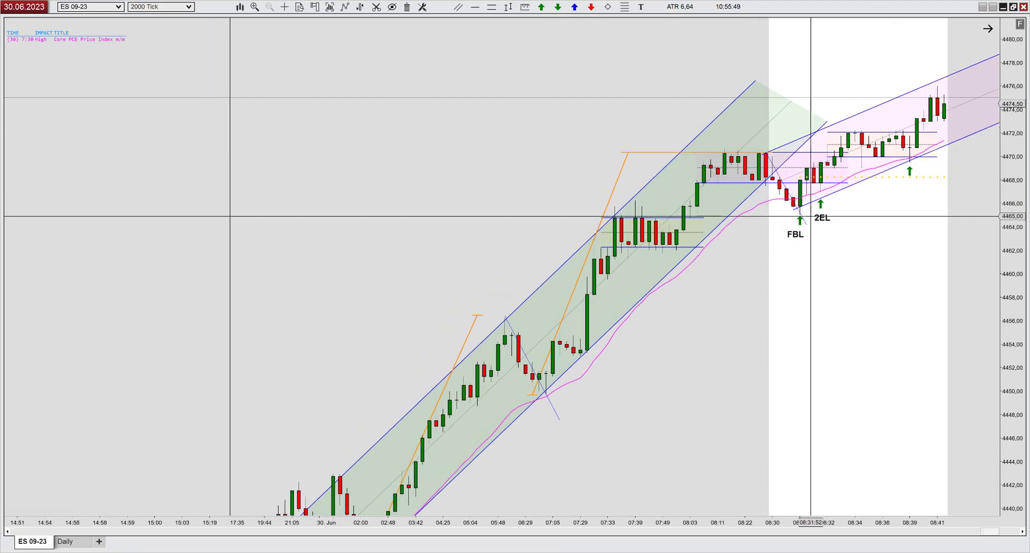
scroll(906, 157, up, 1)
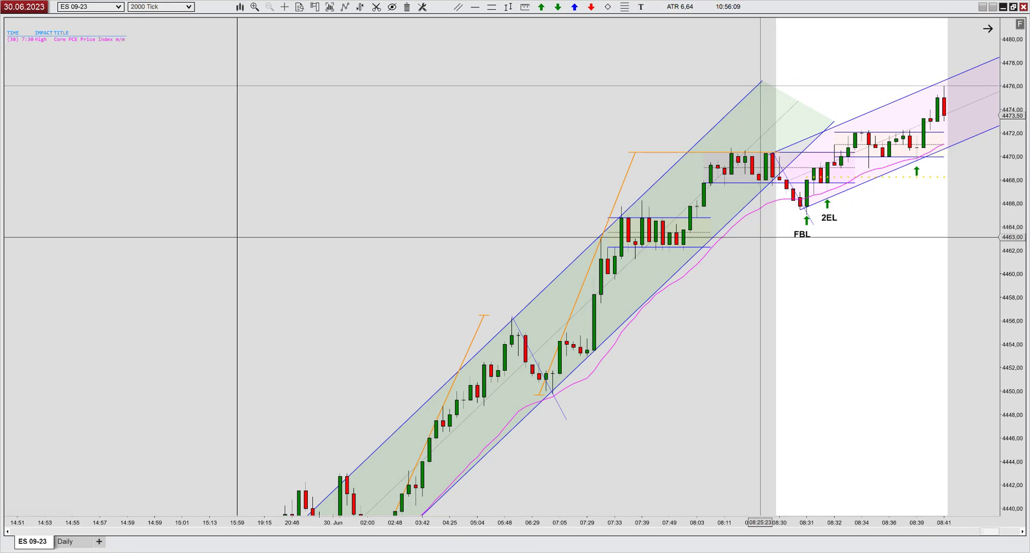
scroll(733, 303, down, 1)
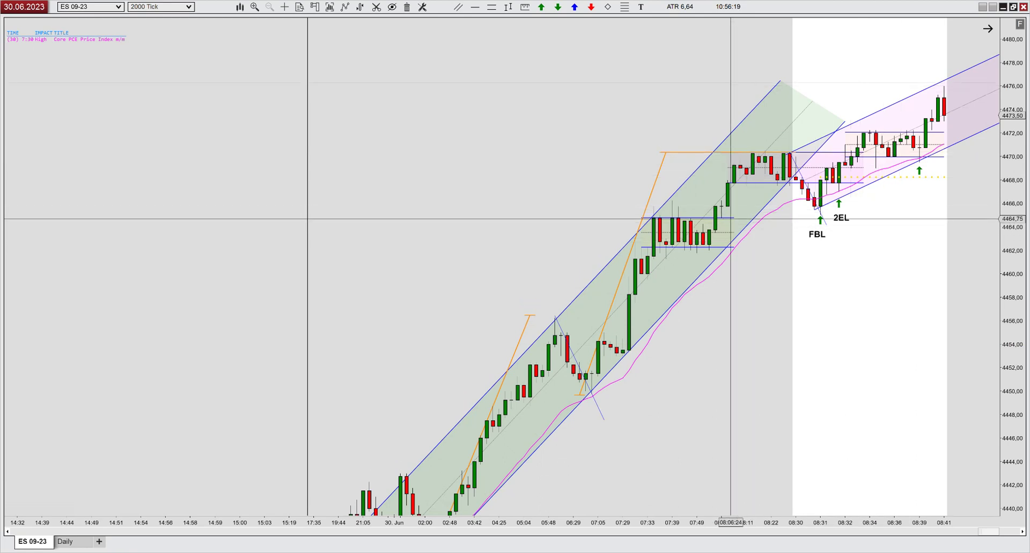
scroll(755, 189, down, 1)
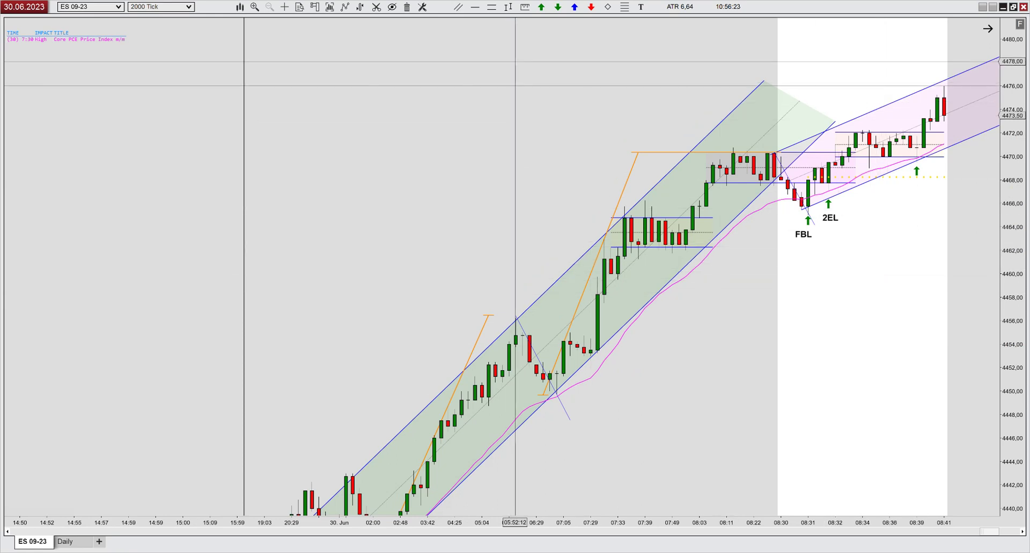
- Place a 2EL setup label under the newest 08:39 long arrow
click(639, 9)
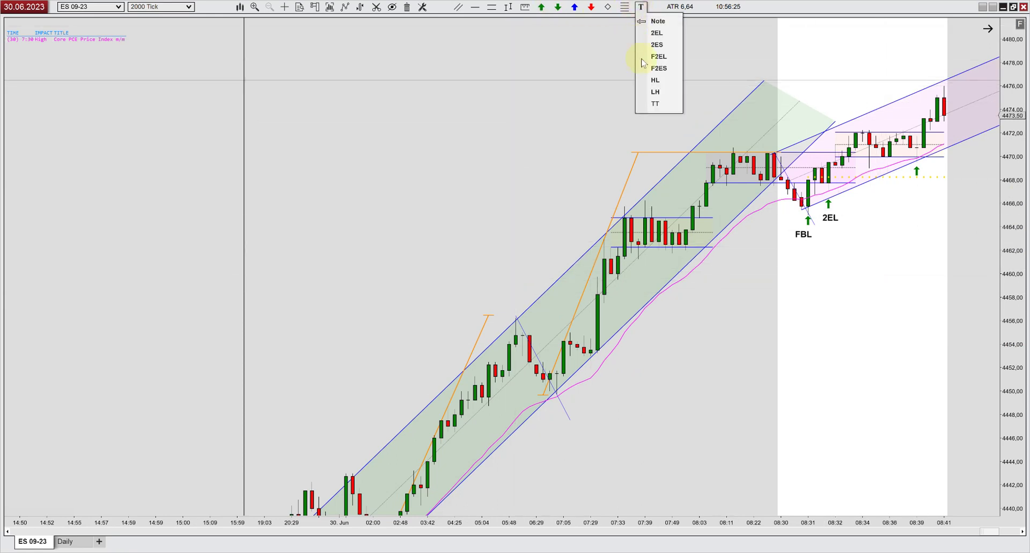
click(656, 32)
click(911, 178)
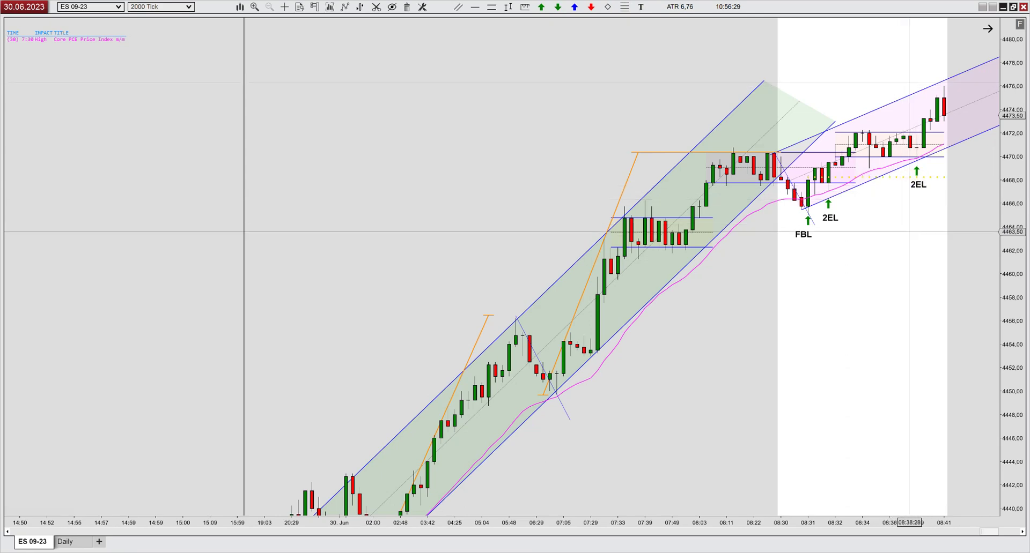
click(838, 213)
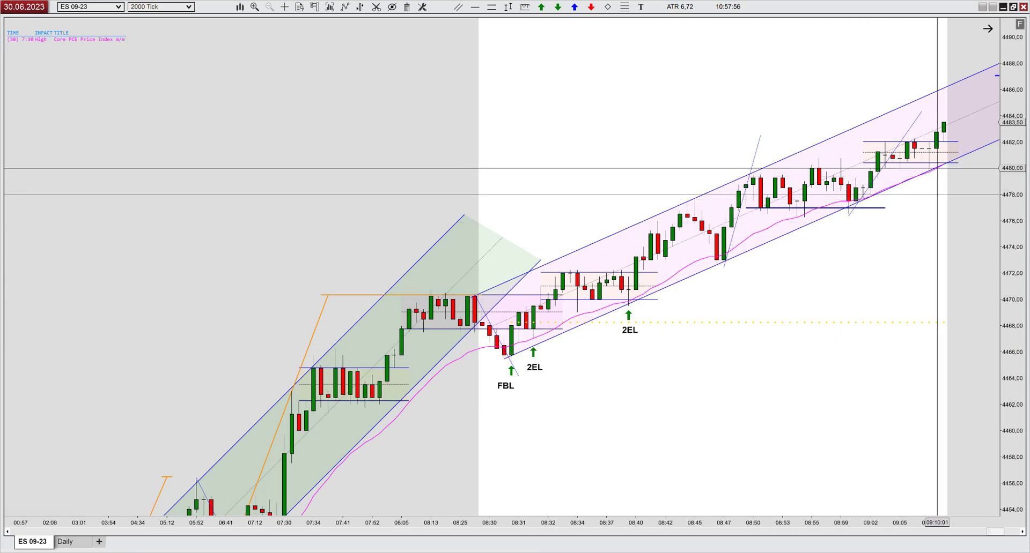
- Stretch the price scale taller and shift the chart down to leave room above the highs
scroll(936, 168, up, 1)
drag(1010, 161, 1008, 170)
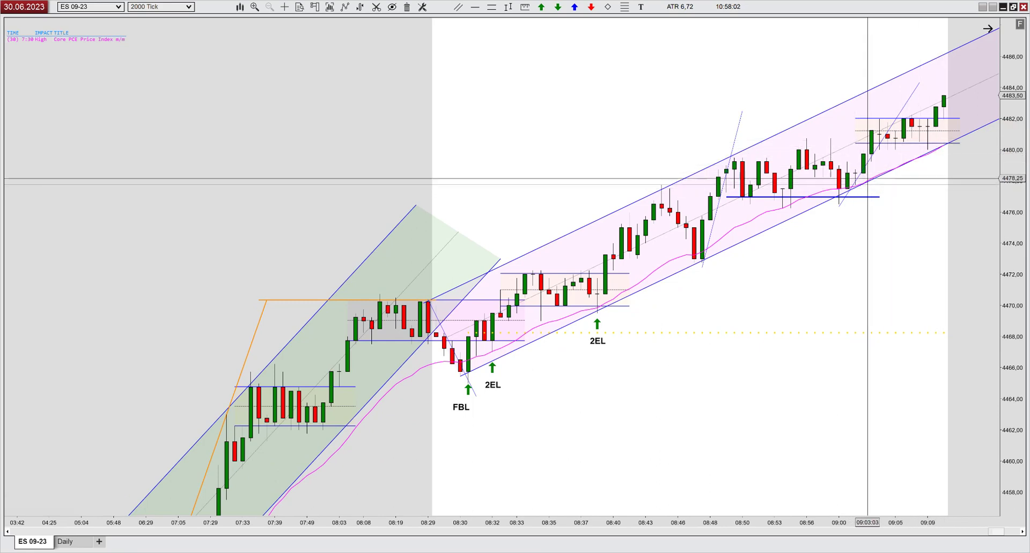
scroll(911, 163, down, 1)
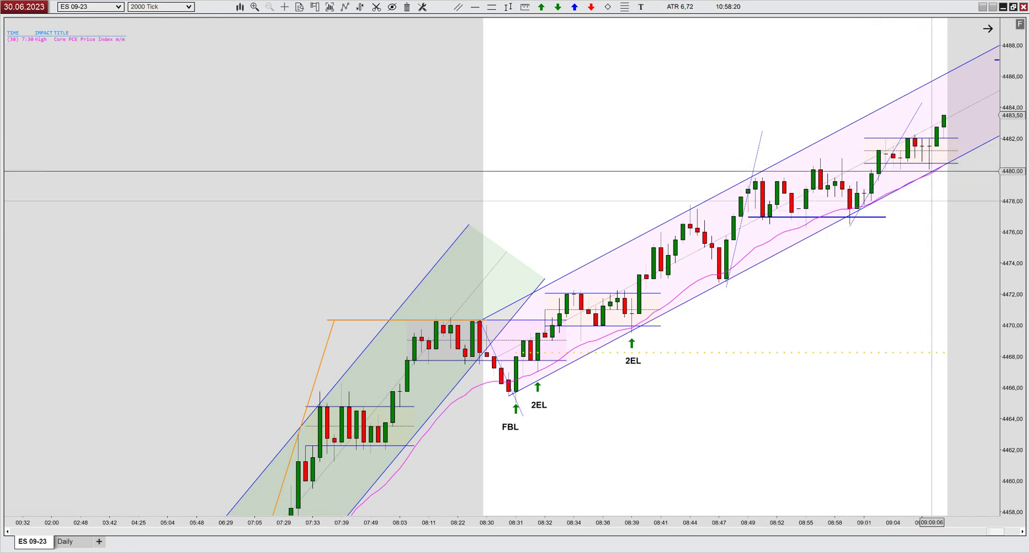
drag(930, 180, 921, 192)
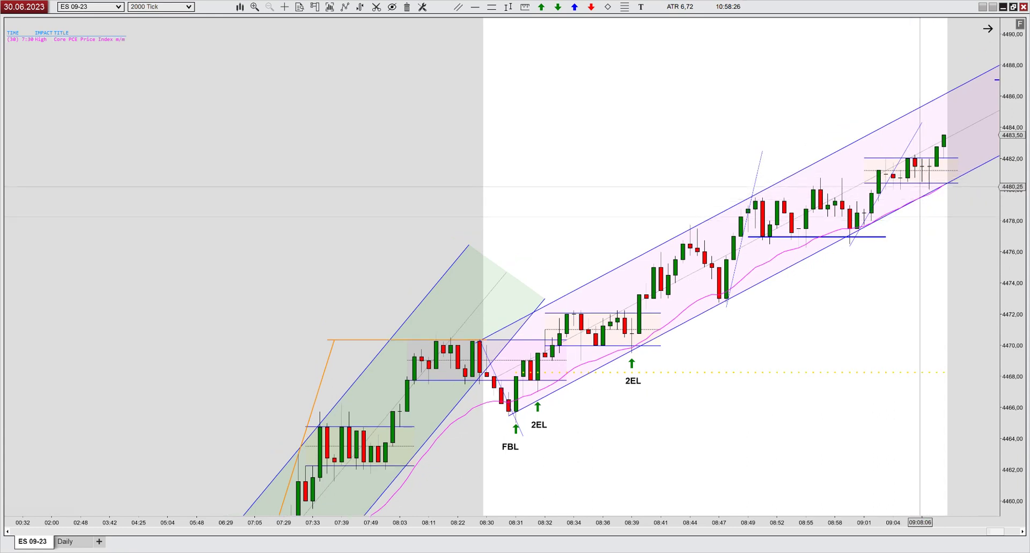
scroll(921, 193, down, 2)
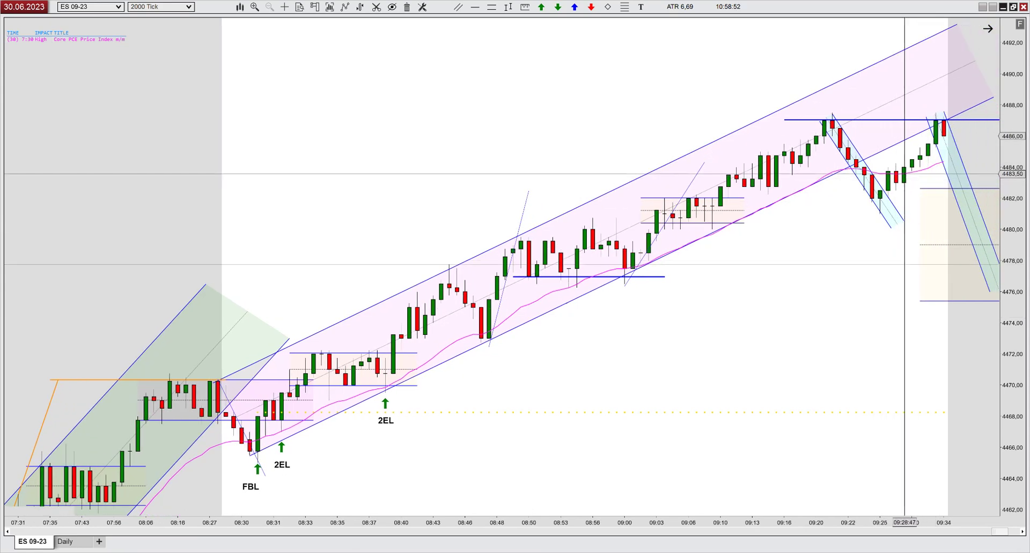
- Scroll the chart forward and deselect the 4487 resistance line
scroll(907, 172, down, 2)
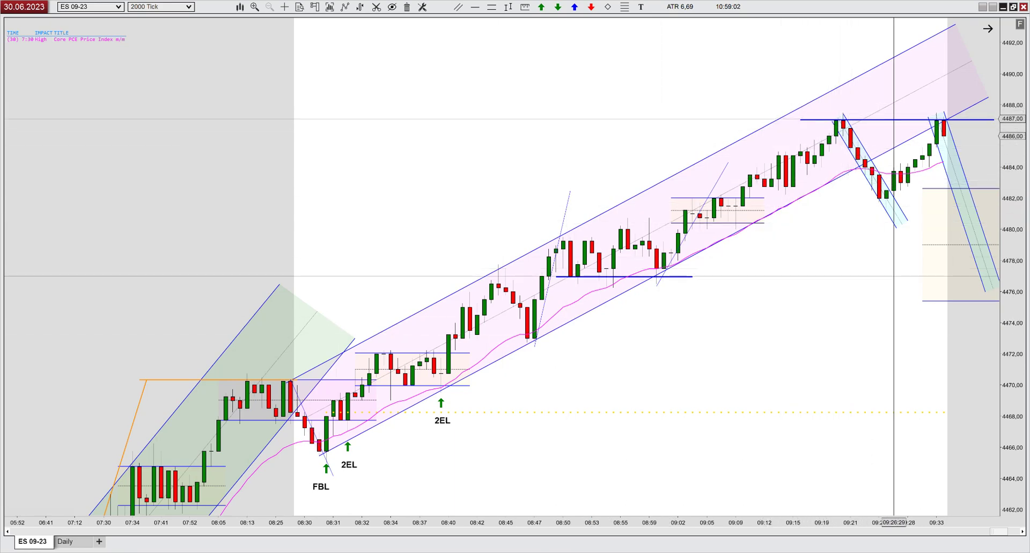
click(781, 129)
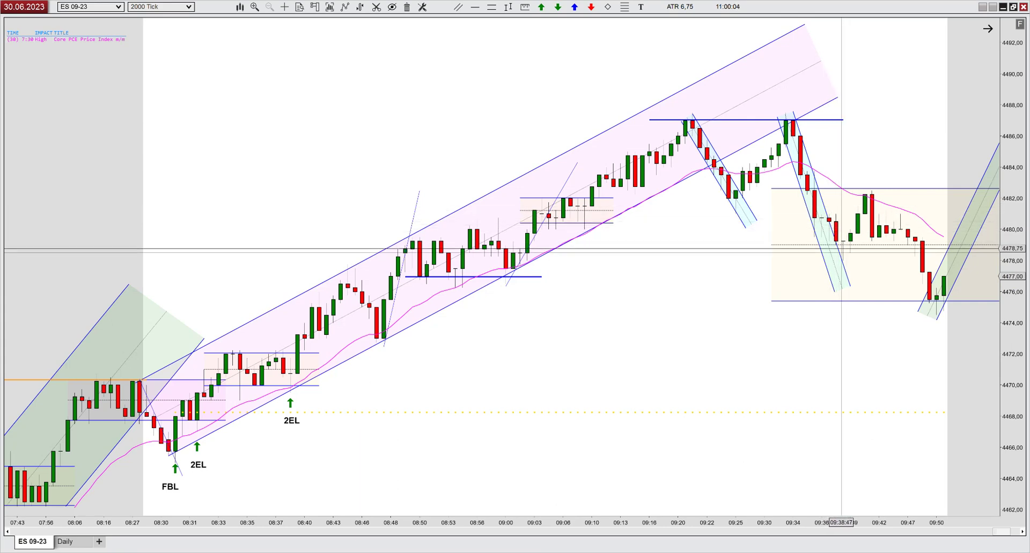
- Realign the light-blue down channel's top to the 09:34 high and drop the range box to about 4463–4470
click(843, 284)
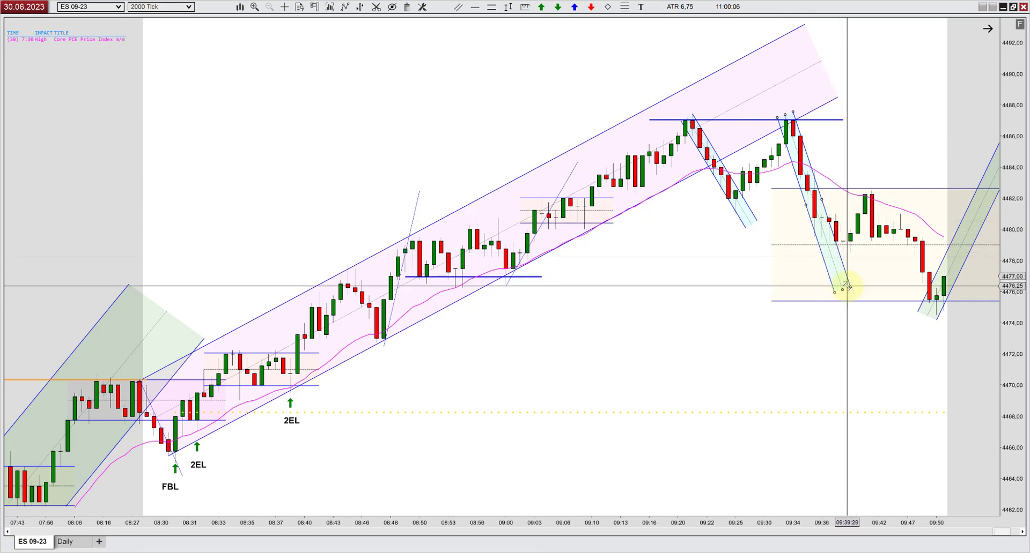
drag(777, 117, 773, 122)
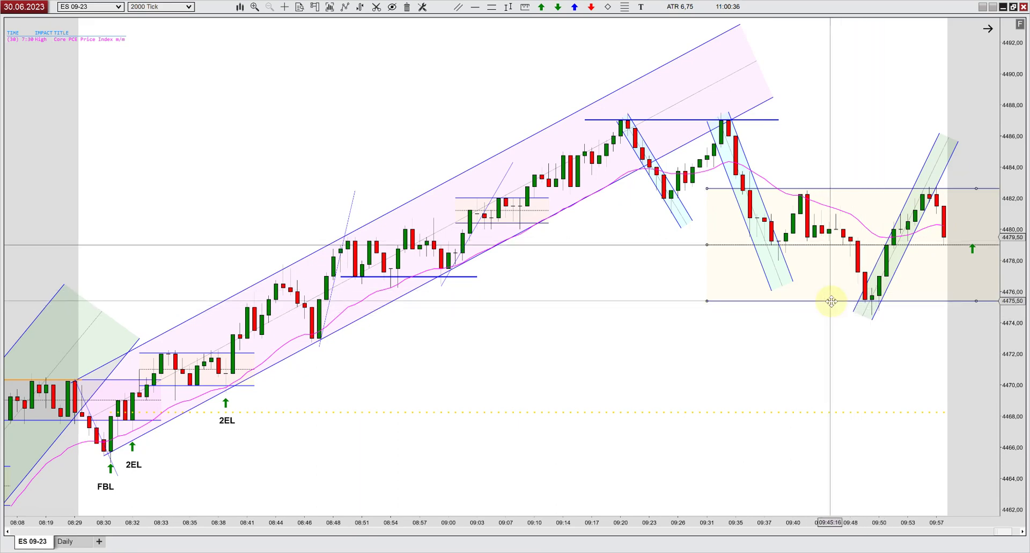
drag(830, 301, 815, 499)
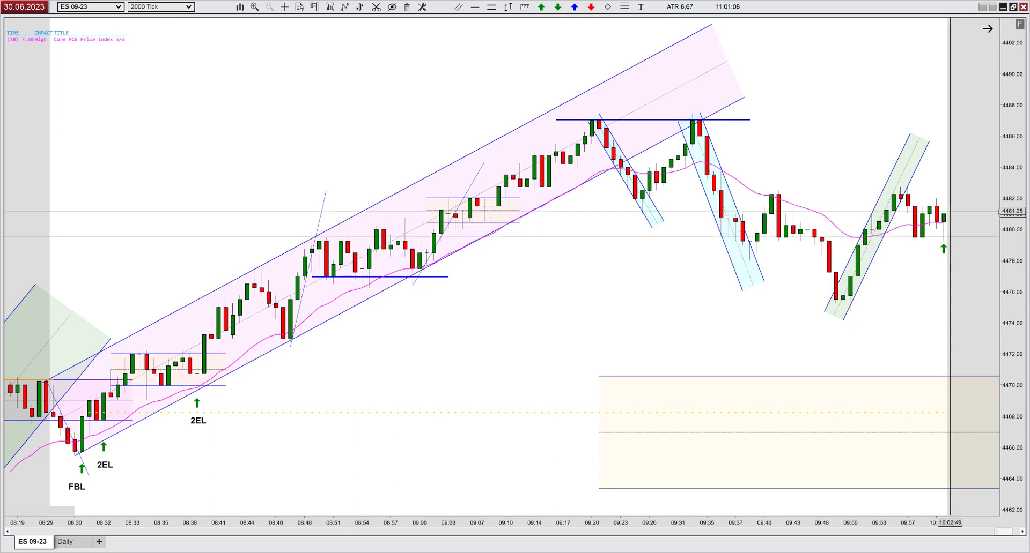
click(640, 8)
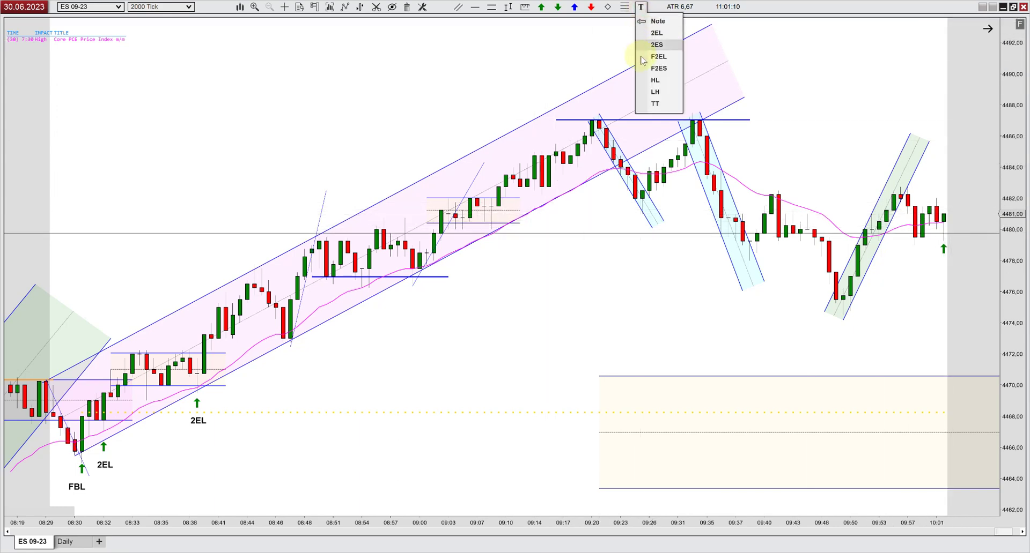
click(656, 33)
click(936, 260)
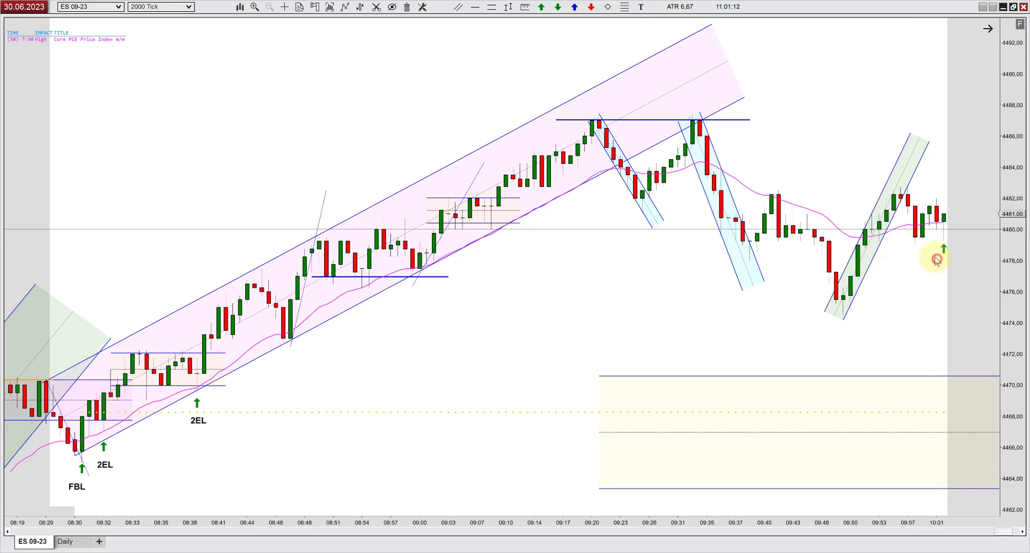
click(869, 248)
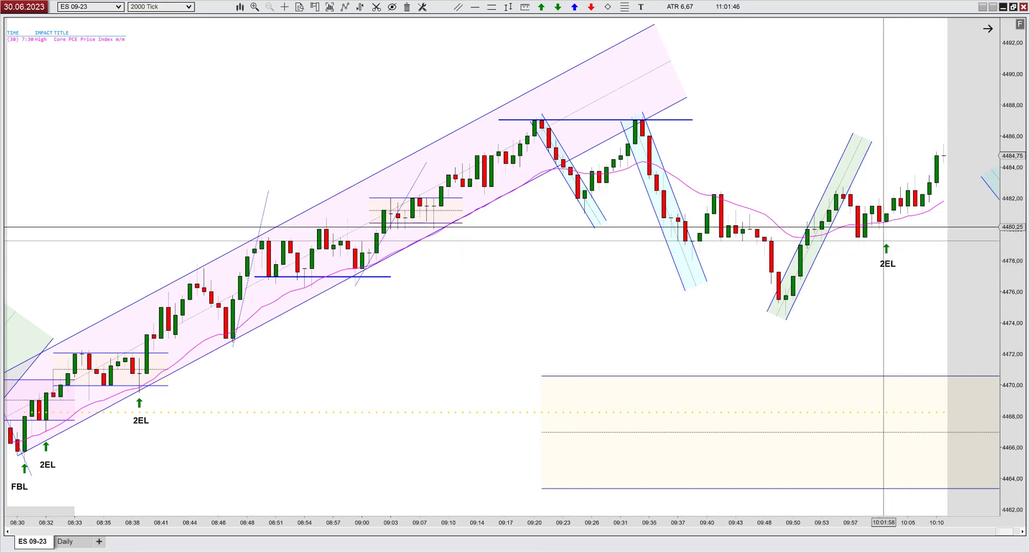
scroll(933, 215, up, 3)
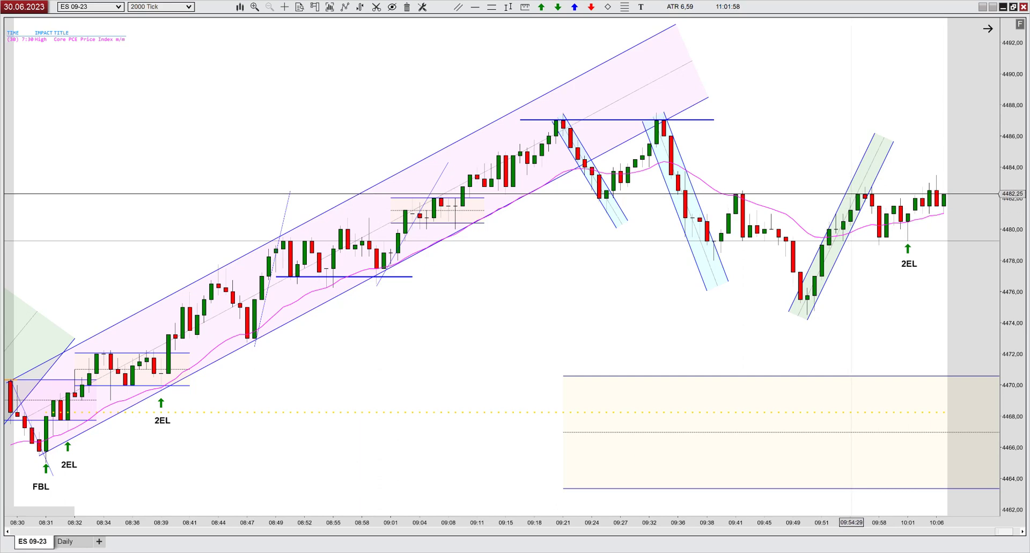
drag(853, 193, 968, 240)
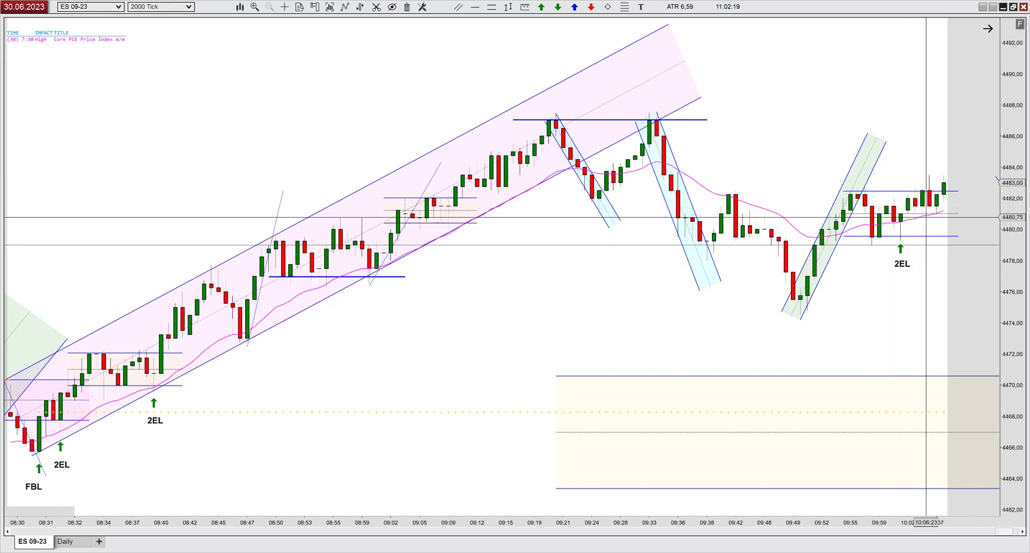
key(Delete)
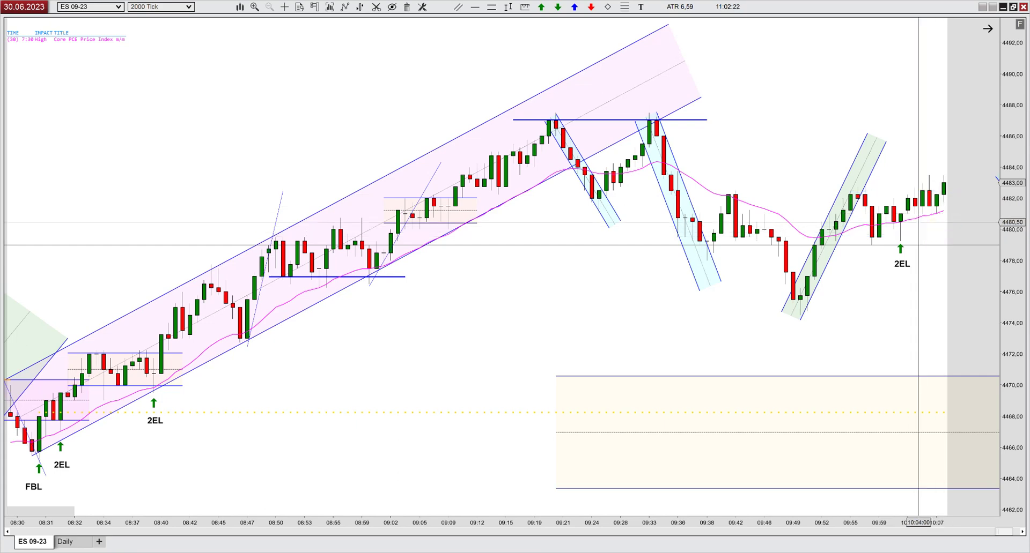
- Lift the yellow range box onto the 4475–4483 sideways bars after 09:20
scroll(898, 299, down, 5)
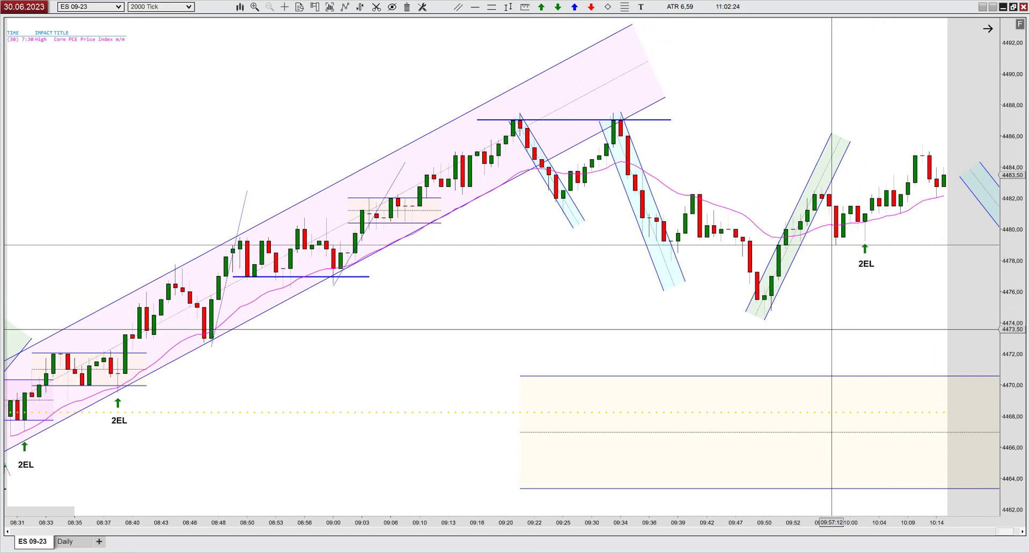
scroll(743, 273, down, 4)
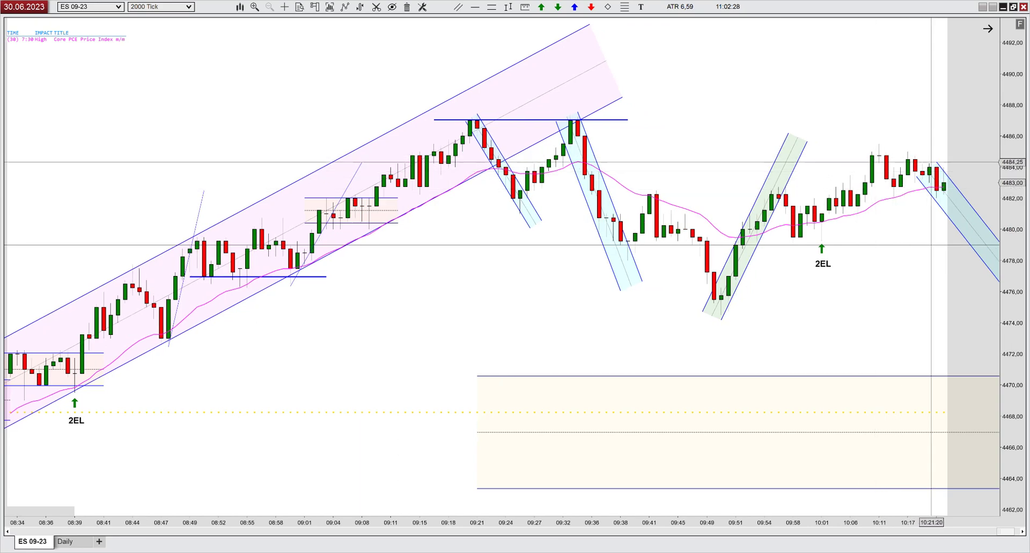
scroll(896, 242, down, 1)
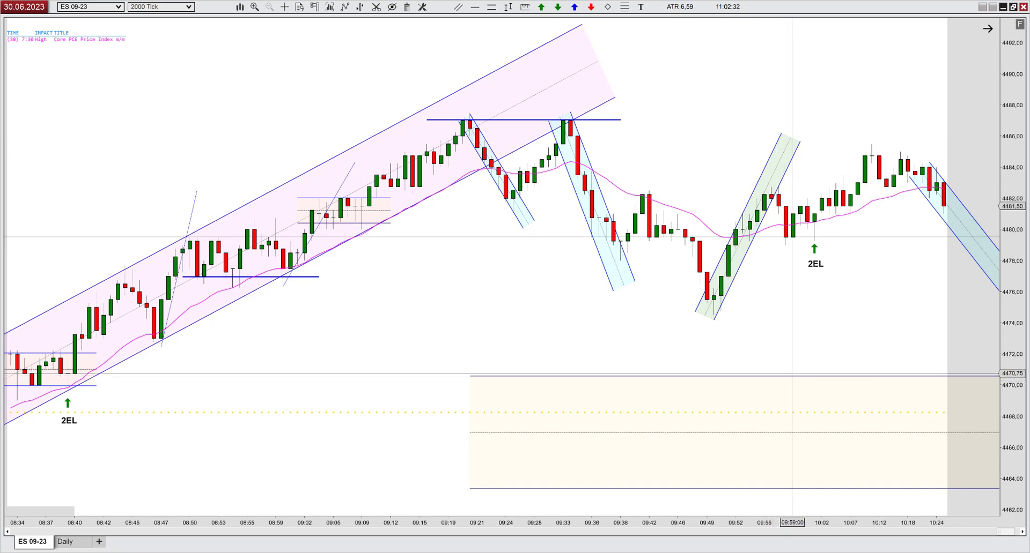
drag(787, 377, 764, 188)
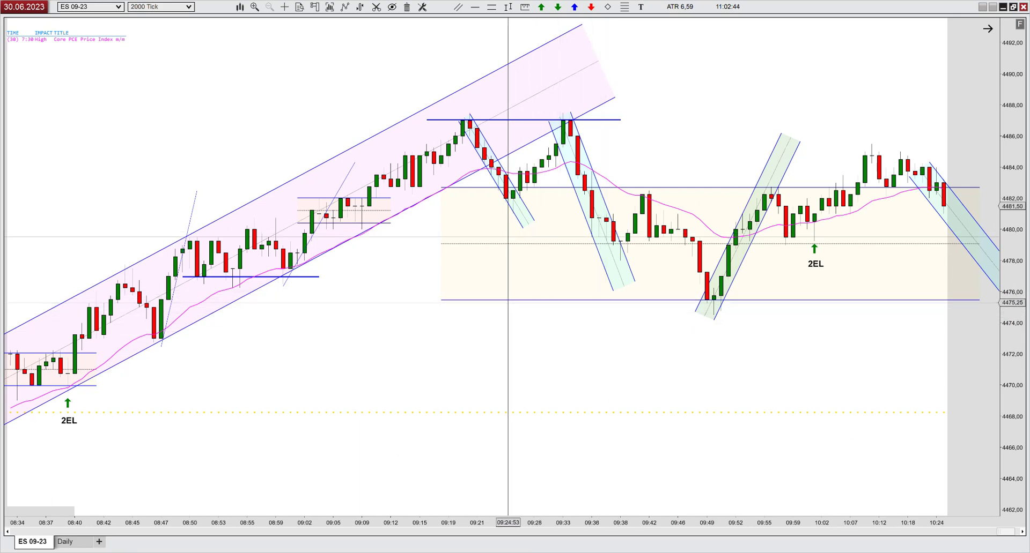
- Pull the range box's left edge in to about 09:36 and raise its top-left corner
drag(440, 243, 578, 246)
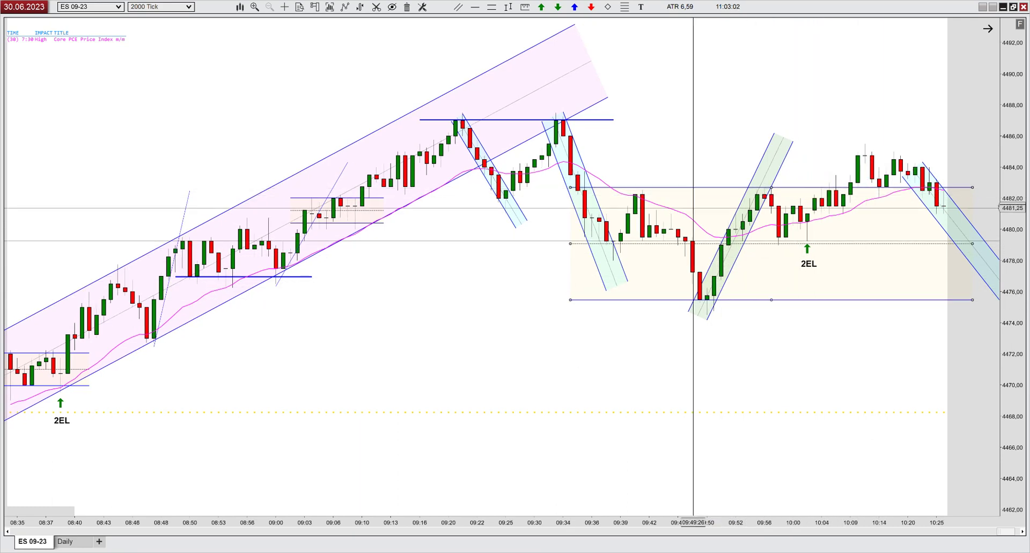
mouse_move(570, 188)
mouse_down()
mouse_move(576, 152)
mouse_move(578, 188)
mouse_up()
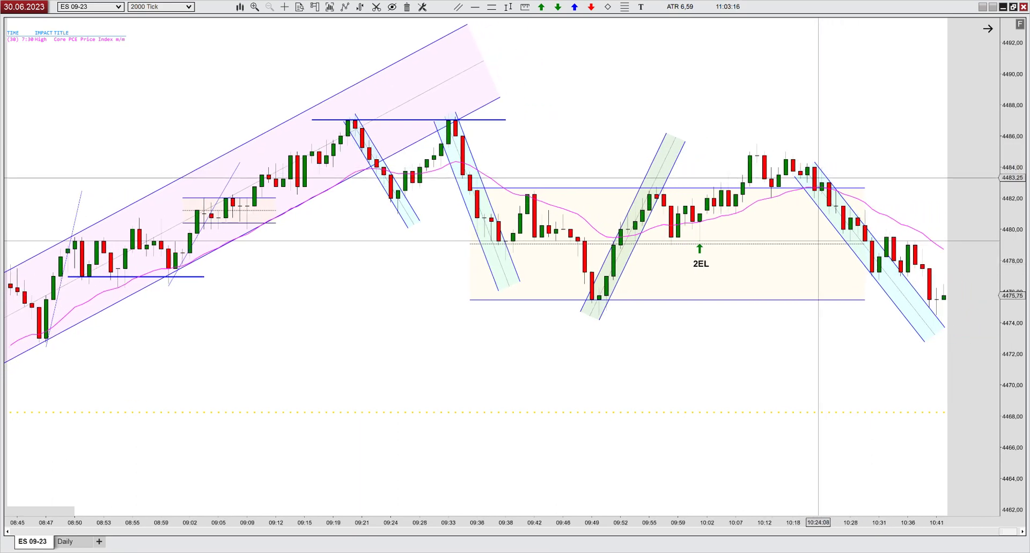
- Refit the last down-channel to the sell-off, anchoring its start on the 10:20 high
scroll(817, 177, down, 3)
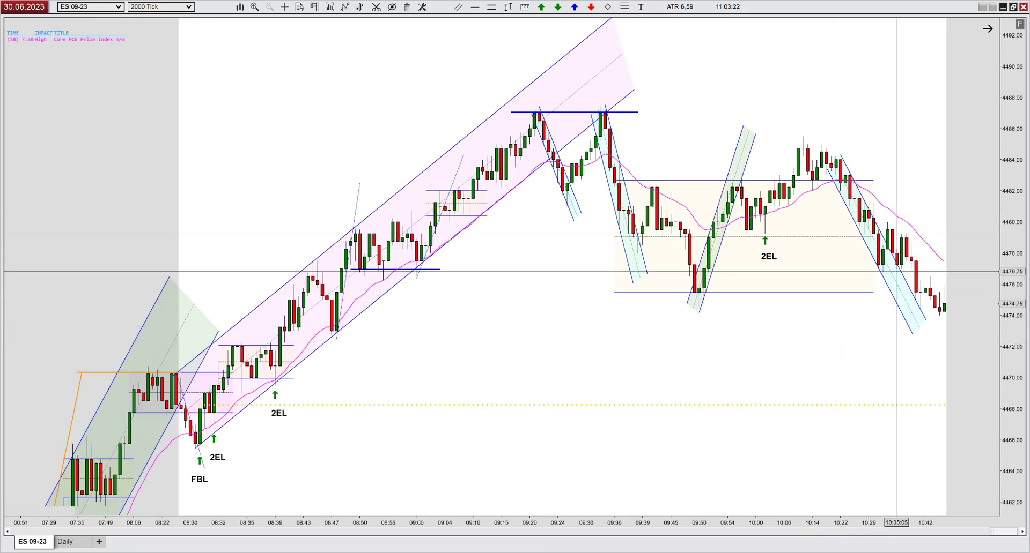
click(924, 317)
drag(925, 317, 938, 299)
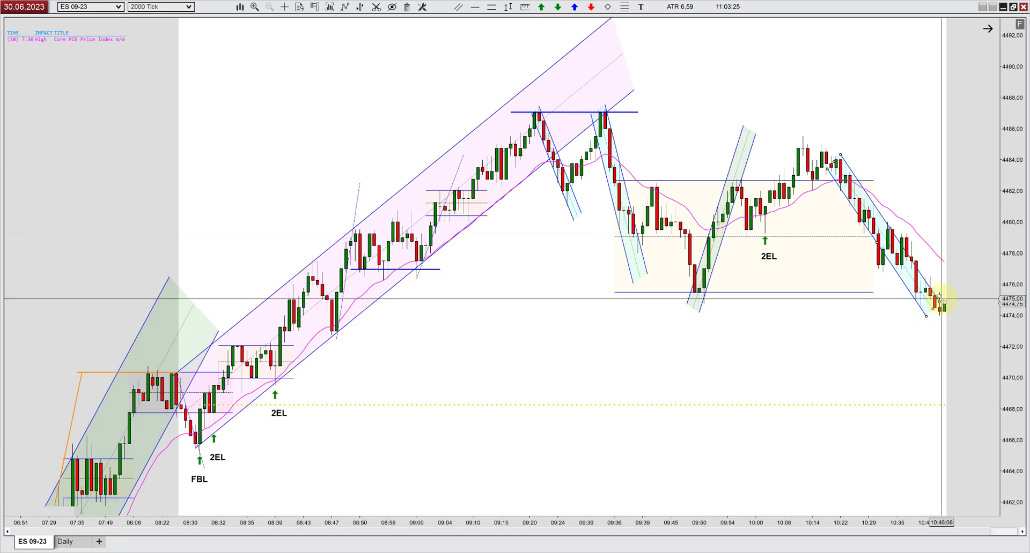
click(839, 154)
drag(827, 172, 821, 191)
drag(930, 309, 930, 341)
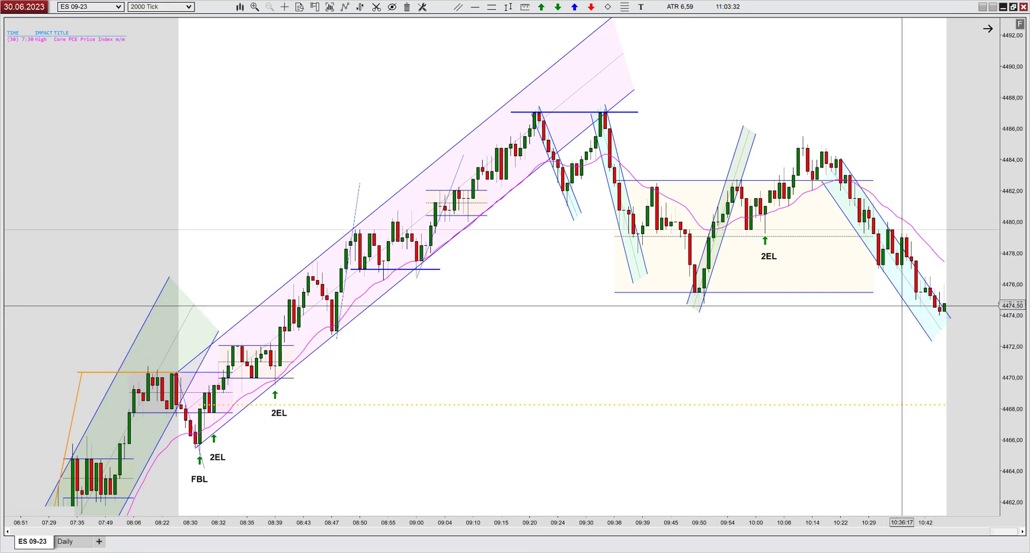
click(864, 189)
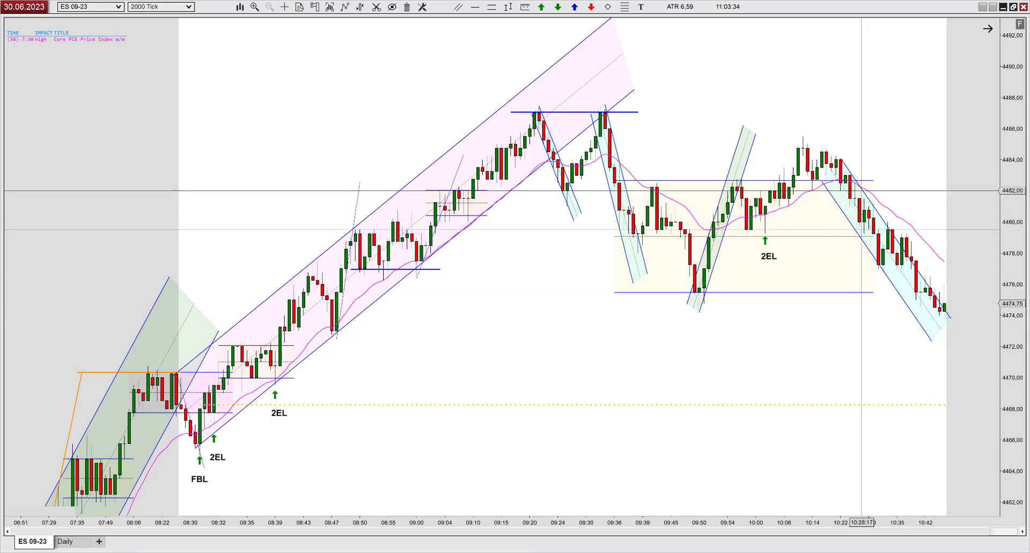
click(840, 160)
drag(831, 154, 821, 143)
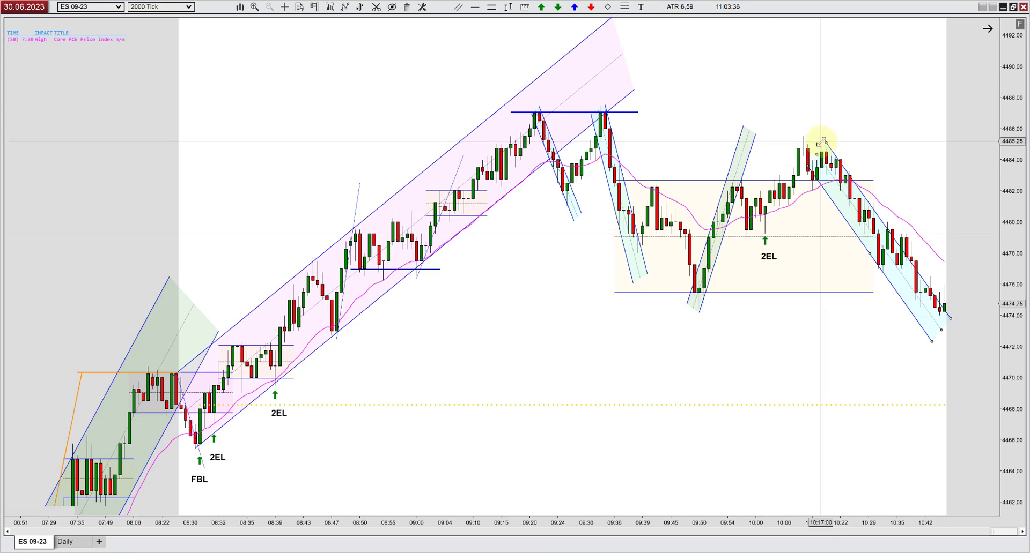
click(820, 153)
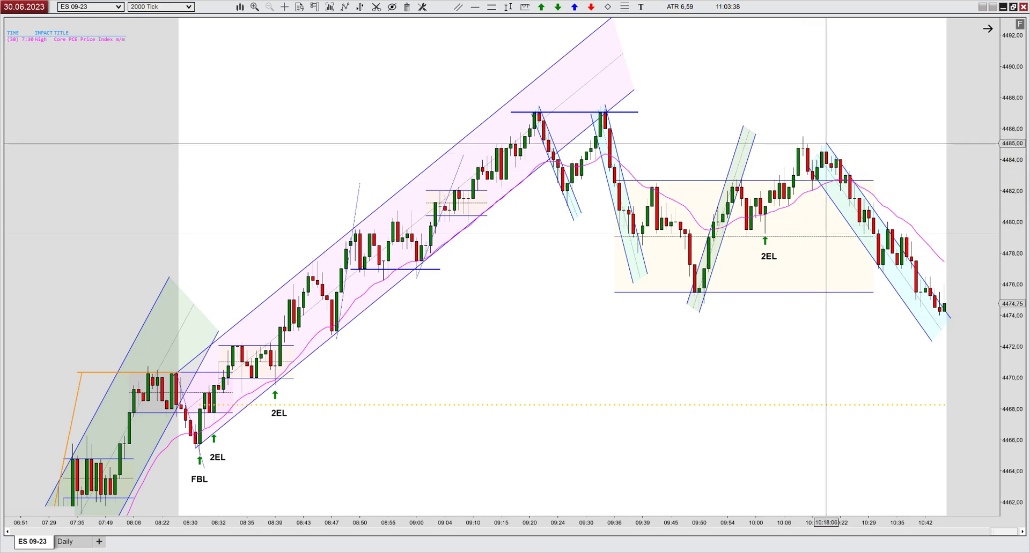
drag(826, 142, 841, 152)
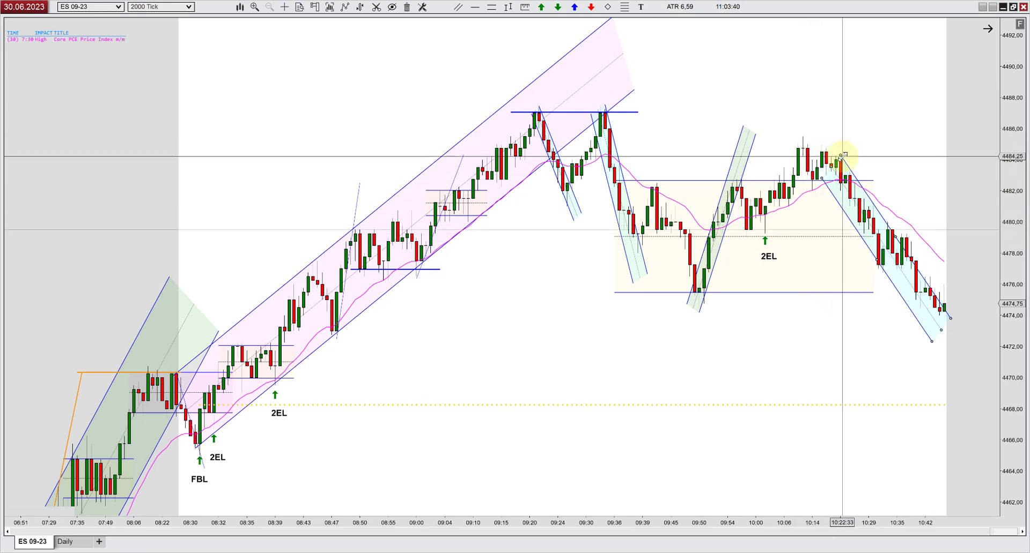
- Shorten the down-channel's lower end and extend the range box right toward the latest bars
drag(949, 318, 931, 317)
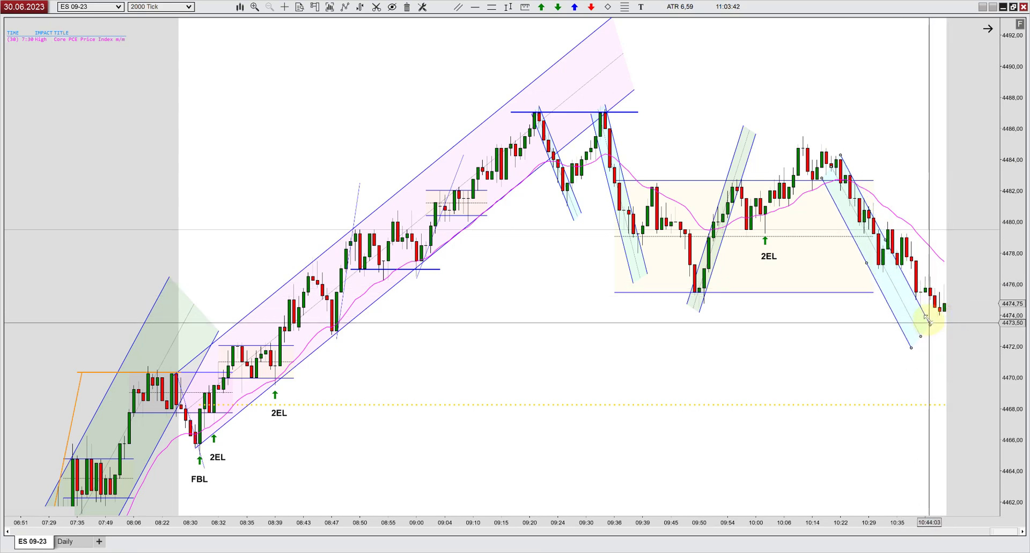
click(839, 153)
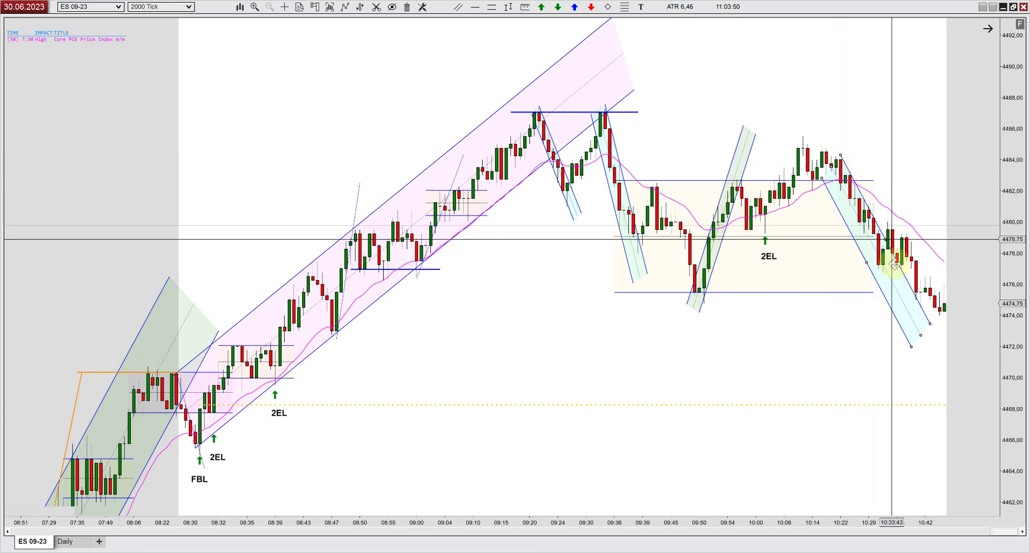
drag(871, 288, 974, 241)
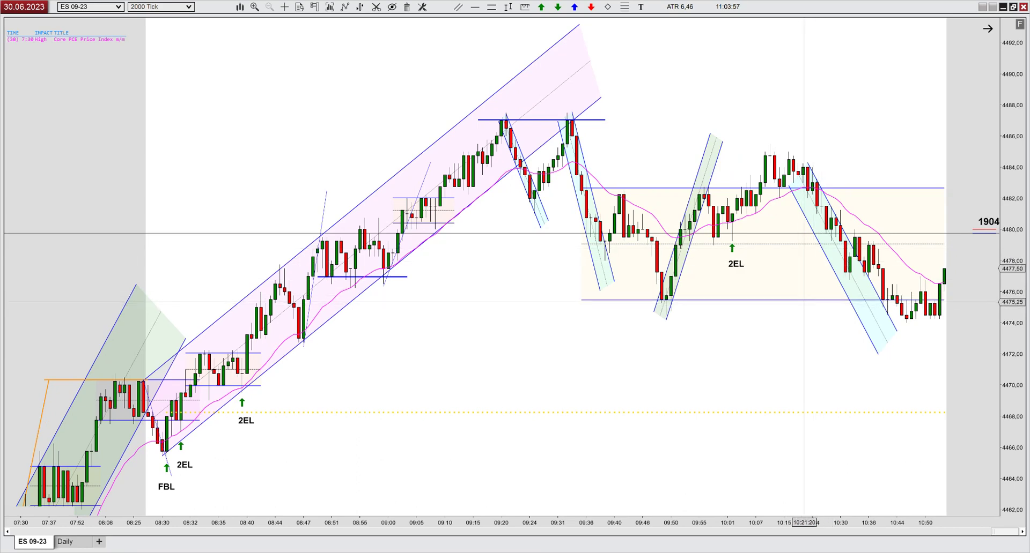
- Stretch the range box's bottom-right corner down to the 4474.50 lows past the final bar
click(943, 301)
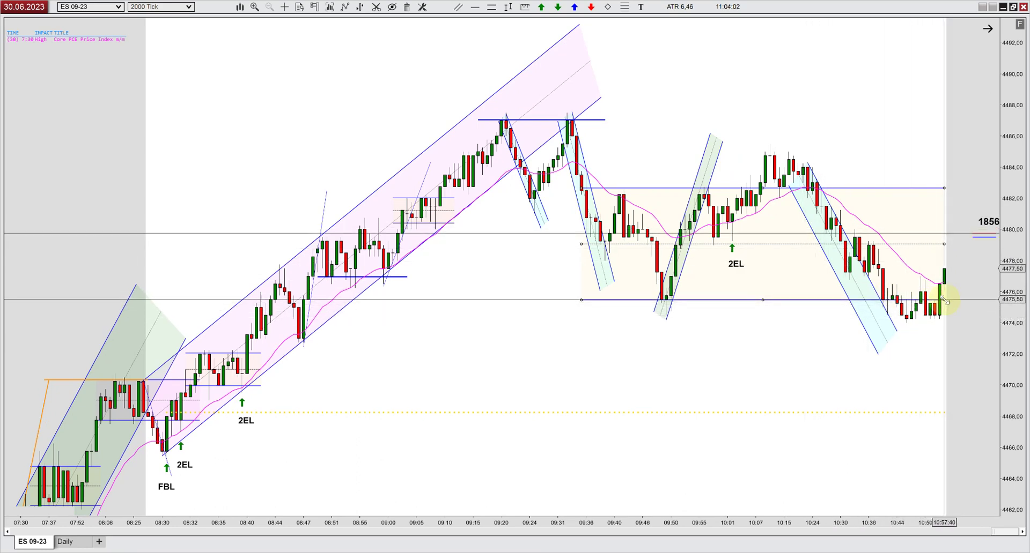
drag(943, 301, 959, 317)
scroll(610, 347, up, 3)
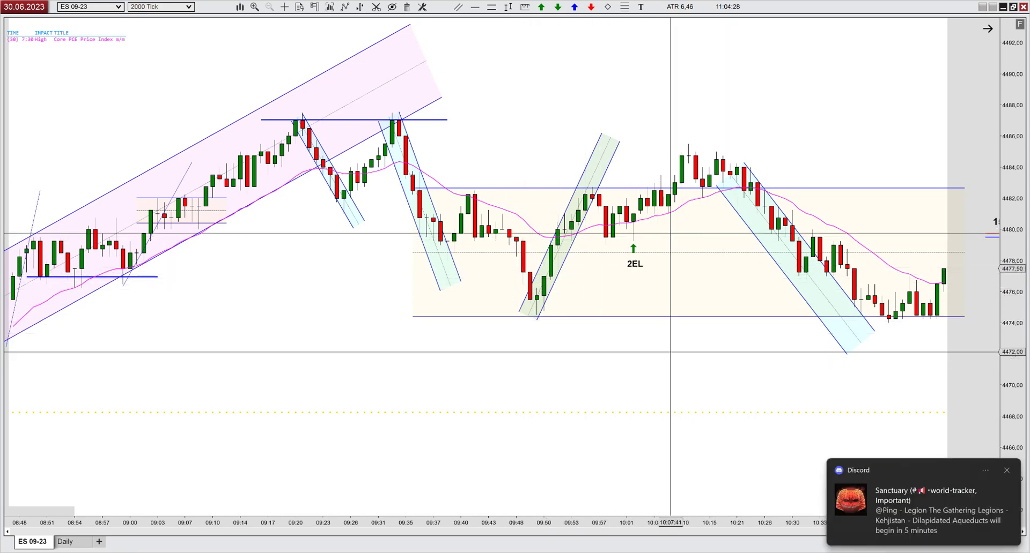
- Dismiss the chat notification and refit the falling channel from the 10:20 high to the 10:45 lows
click(1006, 472)
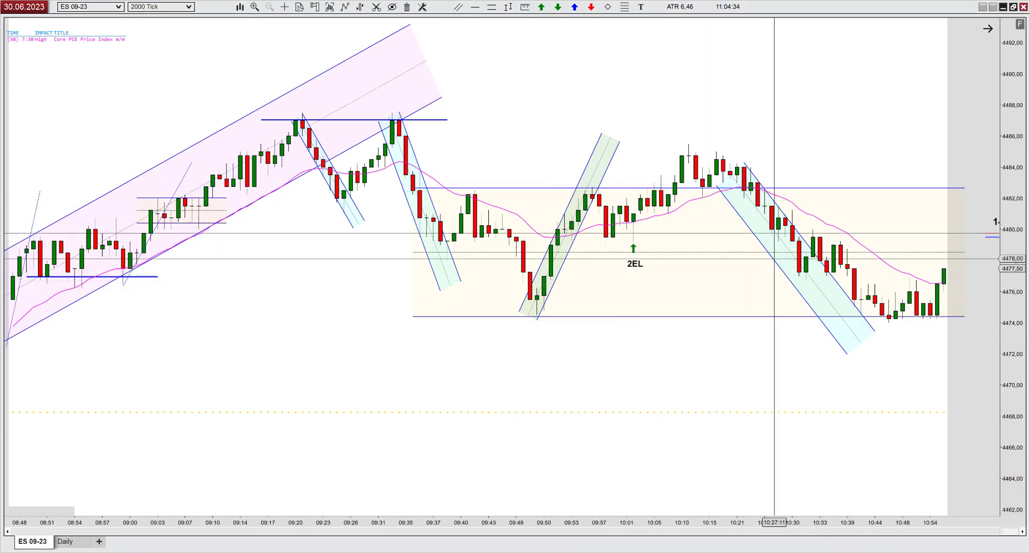
click(871, 330)
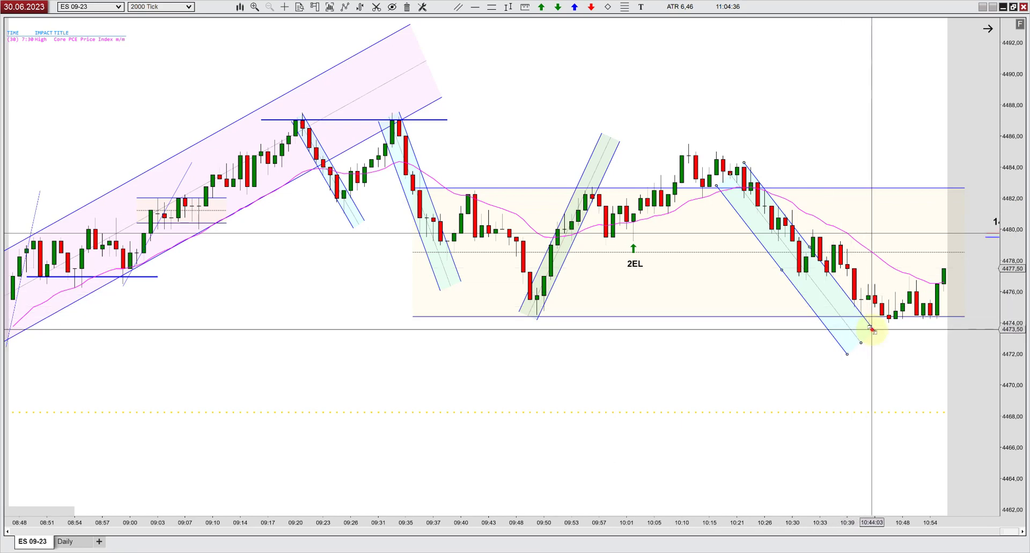
drag(872, 329, 894, 307)
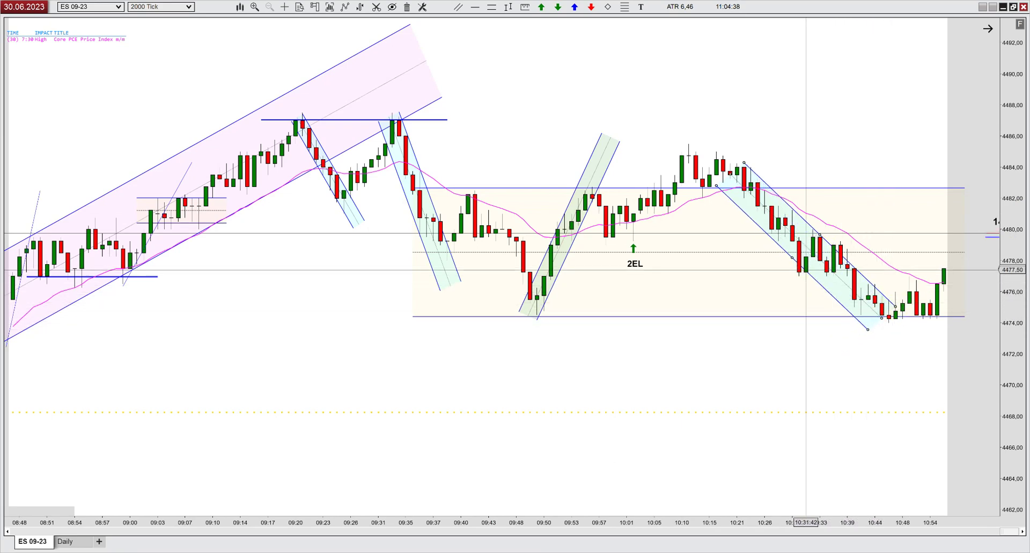
click(720, 187)
drag(718, 188, 713, 199)
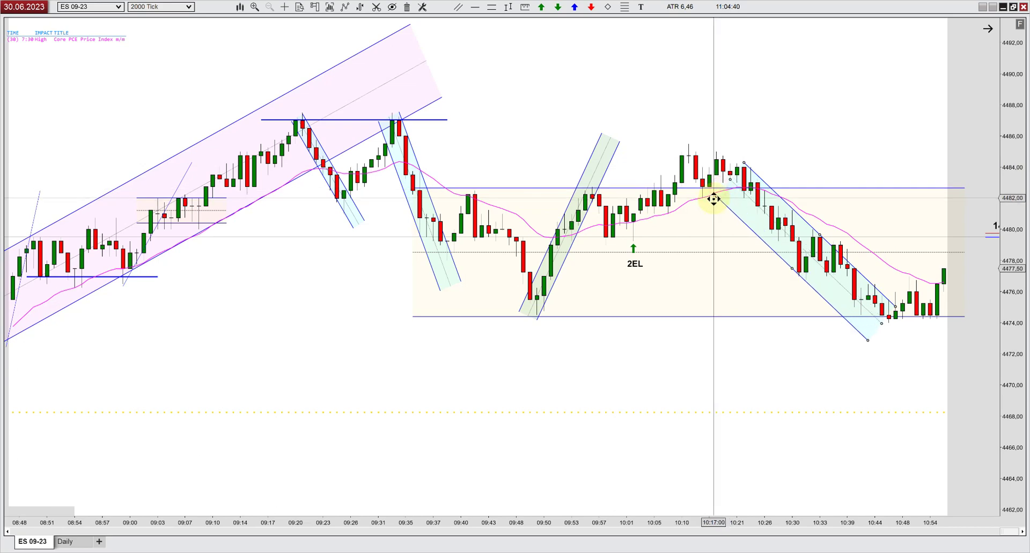
click(777, 271)
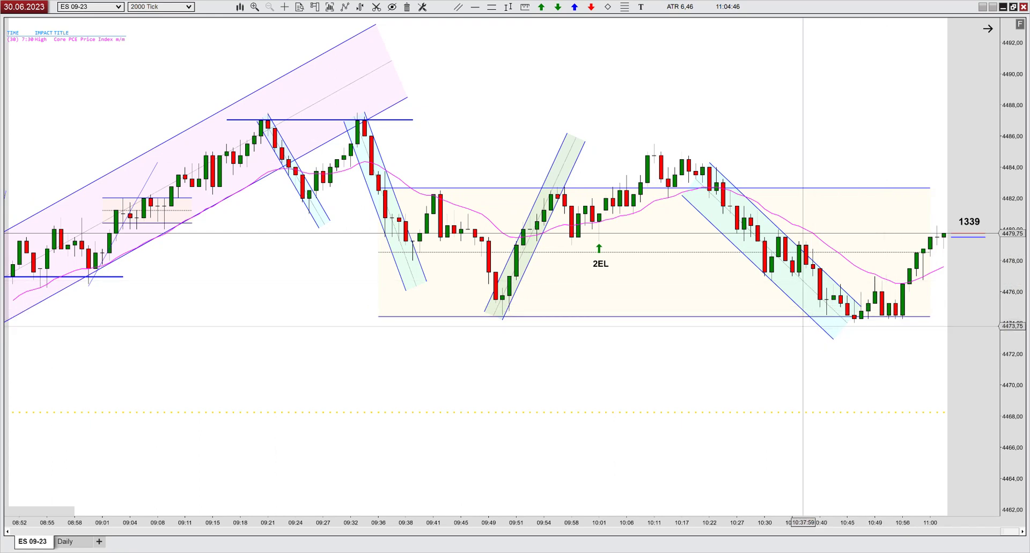
drag(855, 317, 863, 326)
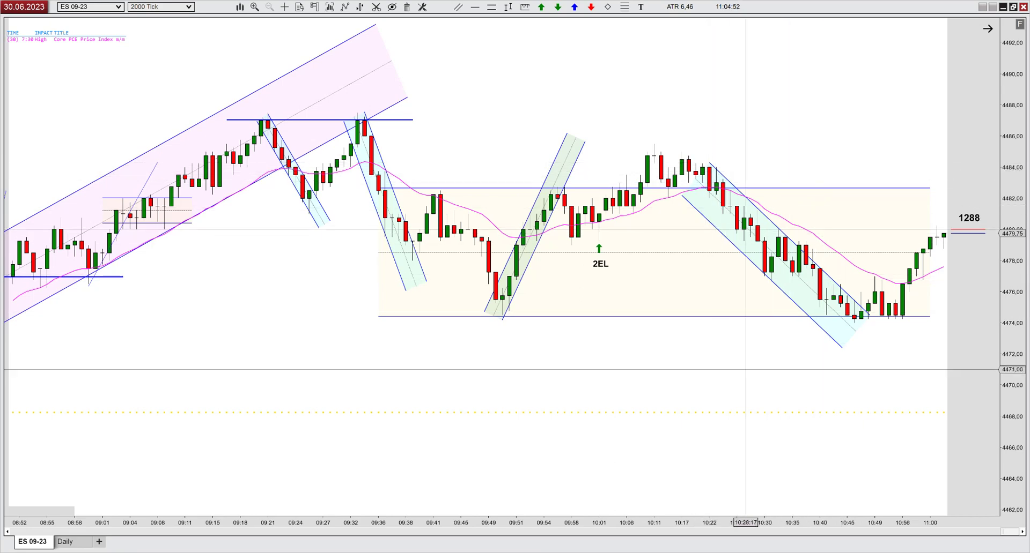
scroll(689, 370, down, 2)
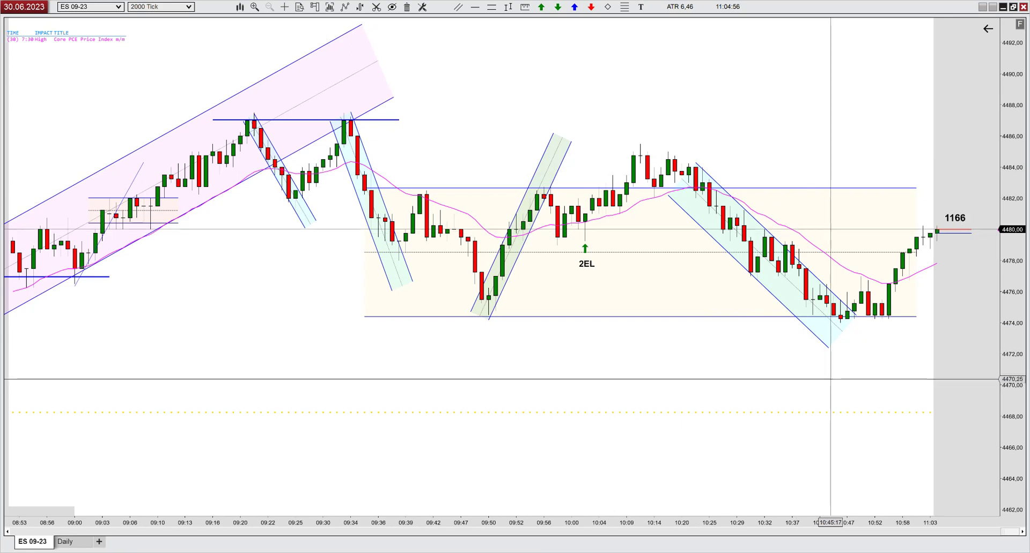
scroll(815, 376, down, 2)
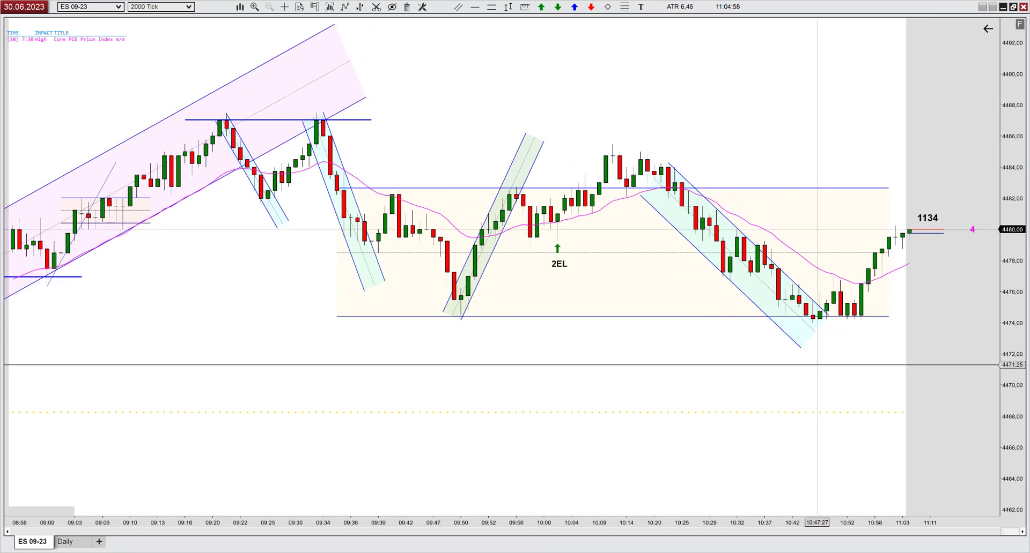
- Draw a rising channel from the 10:54 low along the rally and stretch the range box past the last bar
click(855, 319)
drag(890, 274, 918, 188)
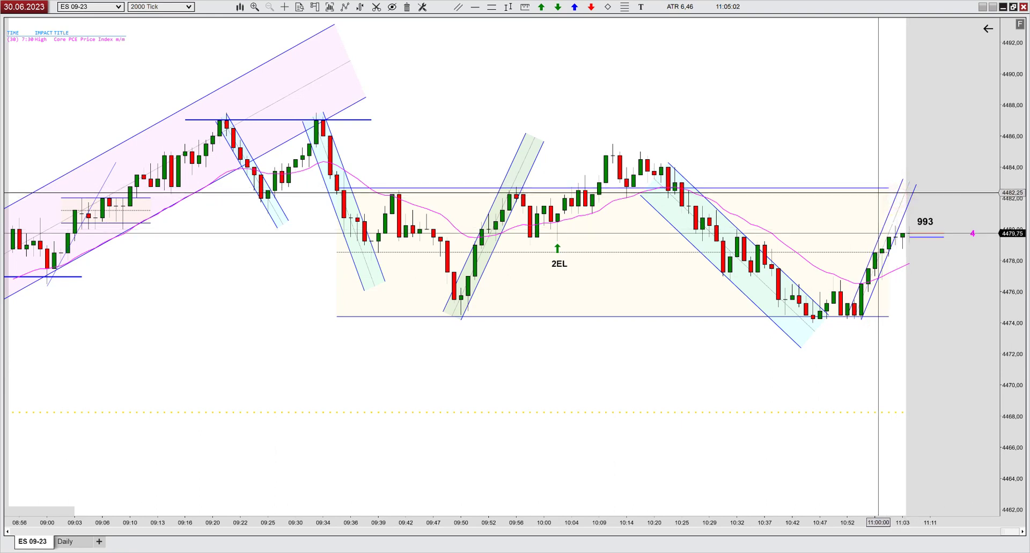
drag(887, 244, 950, 250)
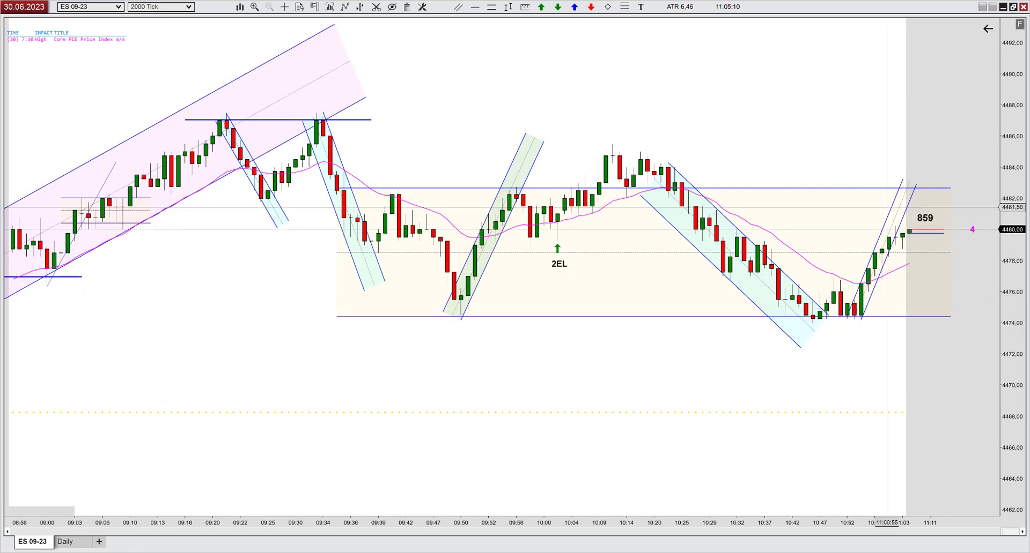
drag(896, 203, 834, 204)
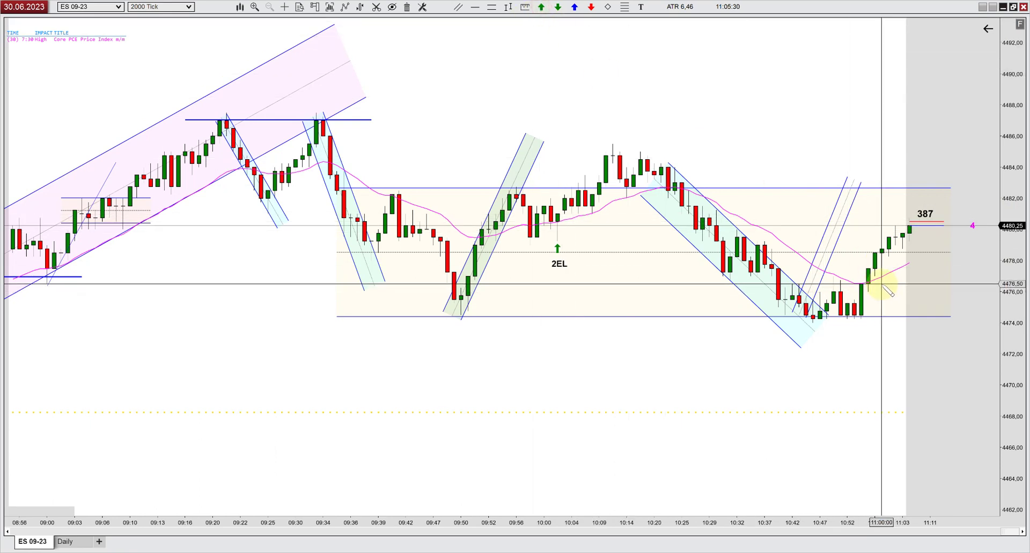
- Delete the misplaced rising channel and set the trend line's upper end along the rally from 10:54
click(826, 228)
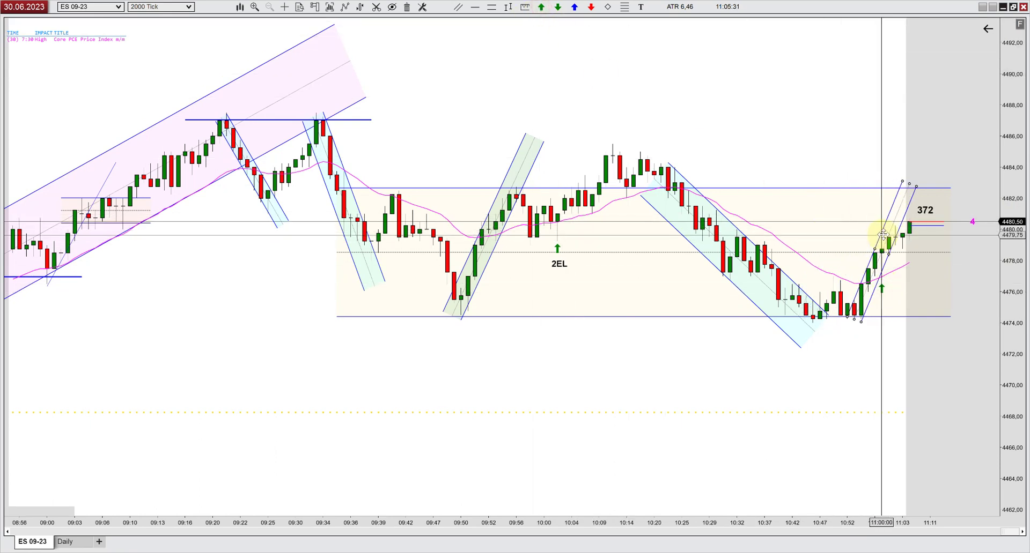
drag(883, 235, 880, 185)
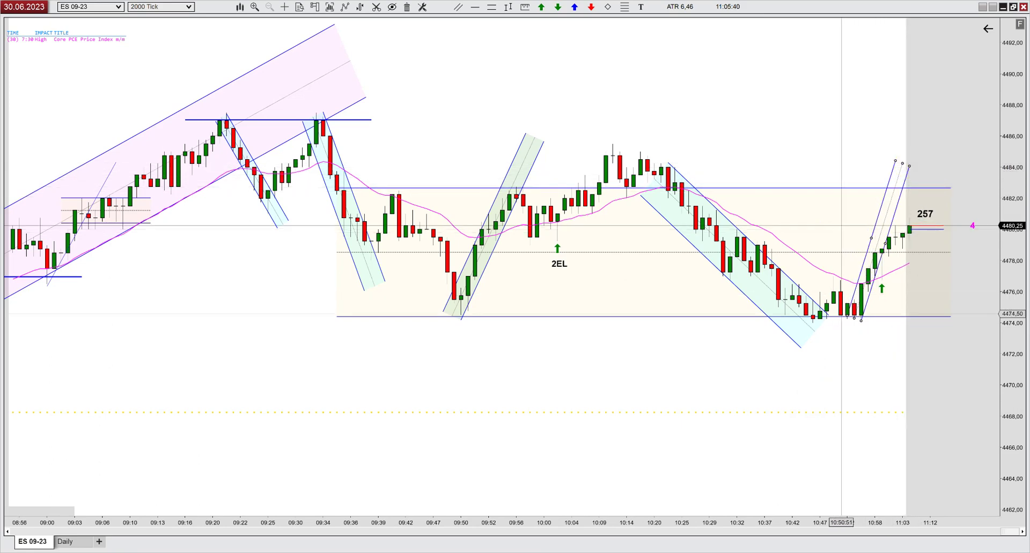
drag(851, 319, 848, 322)
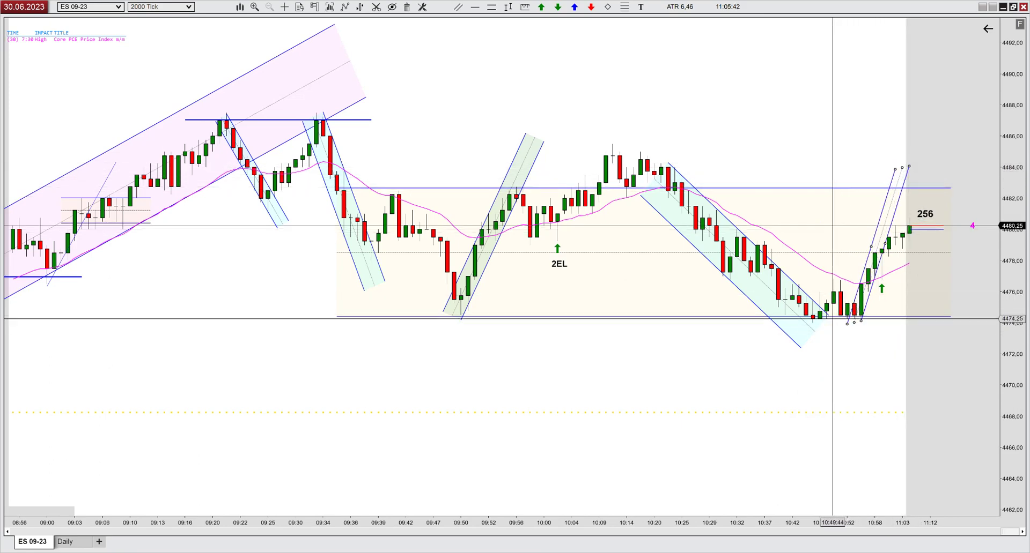
click(861, 324)
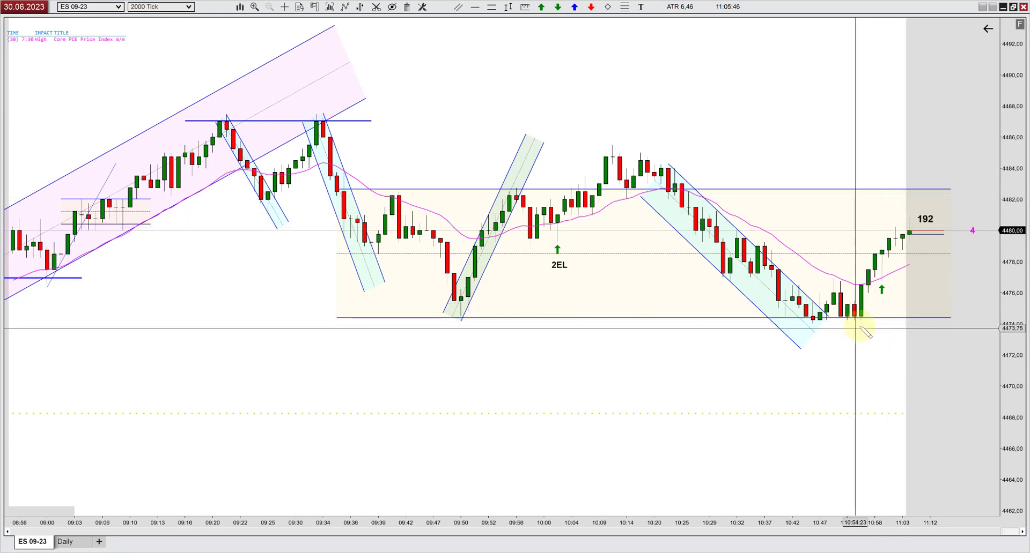
drag(901, 194, 895, 197)
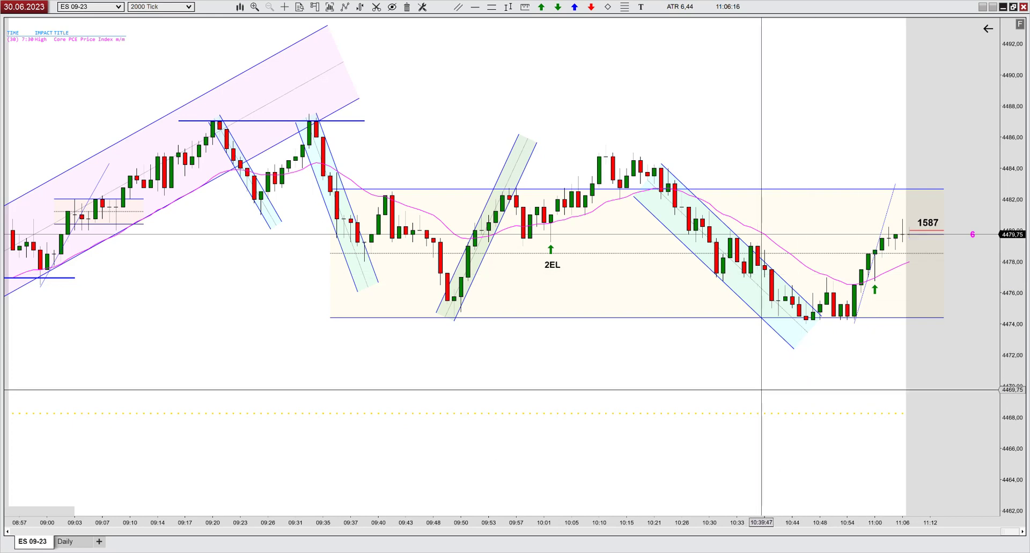
- Place the preset HL label just below the green up arrow near 11:00, around 4475
click(639, 7)
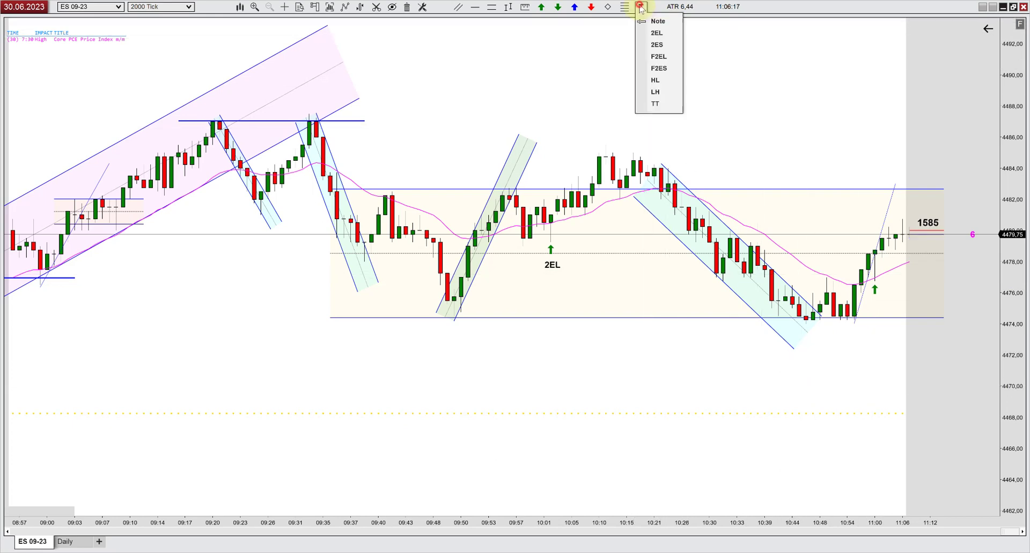
click(654, 81)
click(877, 306)
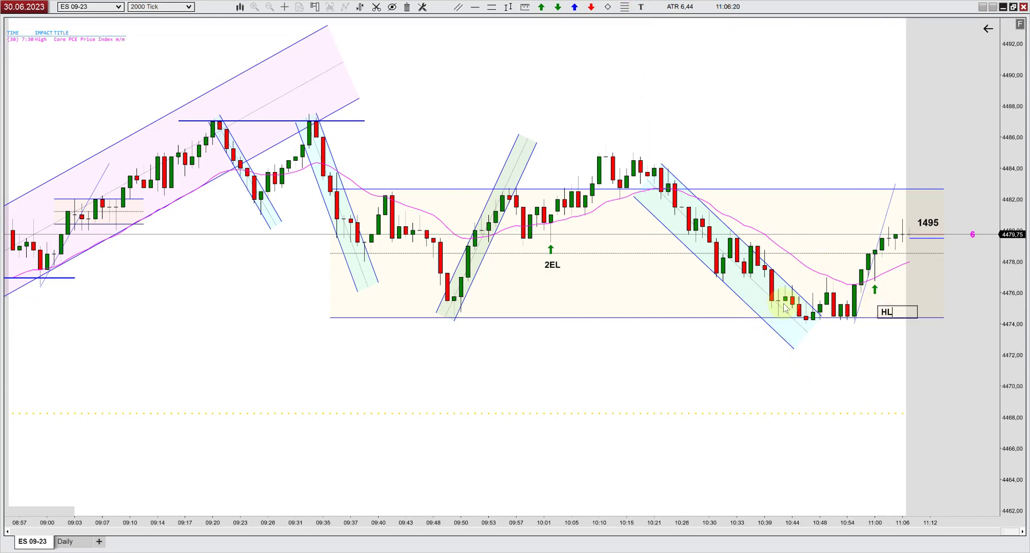
drag(880, 311, 874, 302)
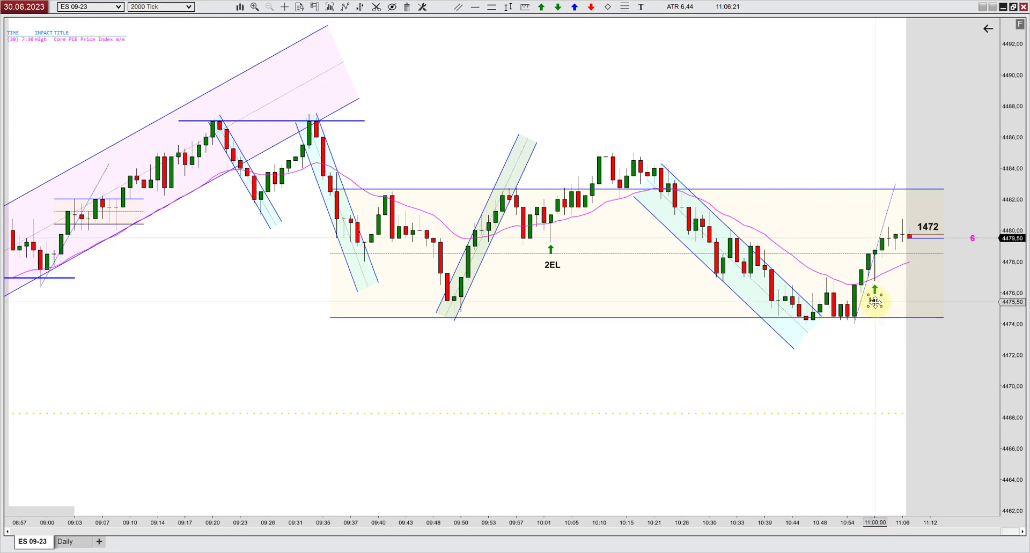
click(854, 370)
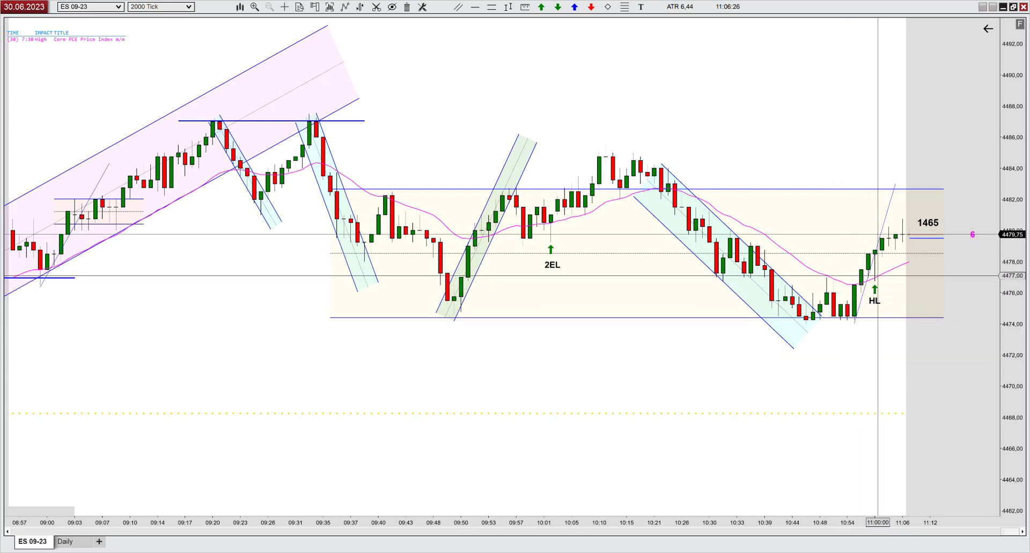
- Zoom out, compress the price scale and re-centre the chart so the FBL, 2EL and HL setups all show
scroll(772, 379, down, 5)
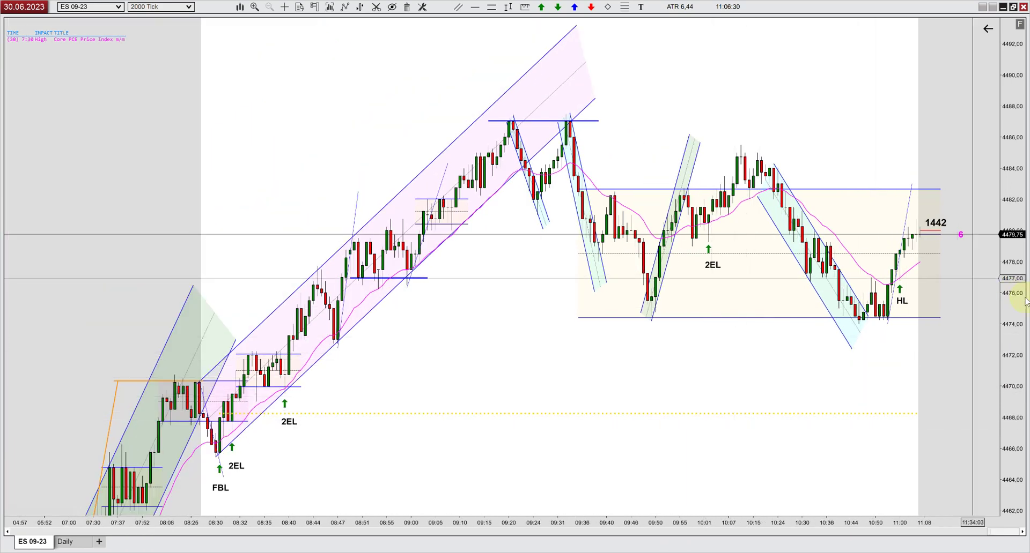
drag(1015, 308, 1008, 360)
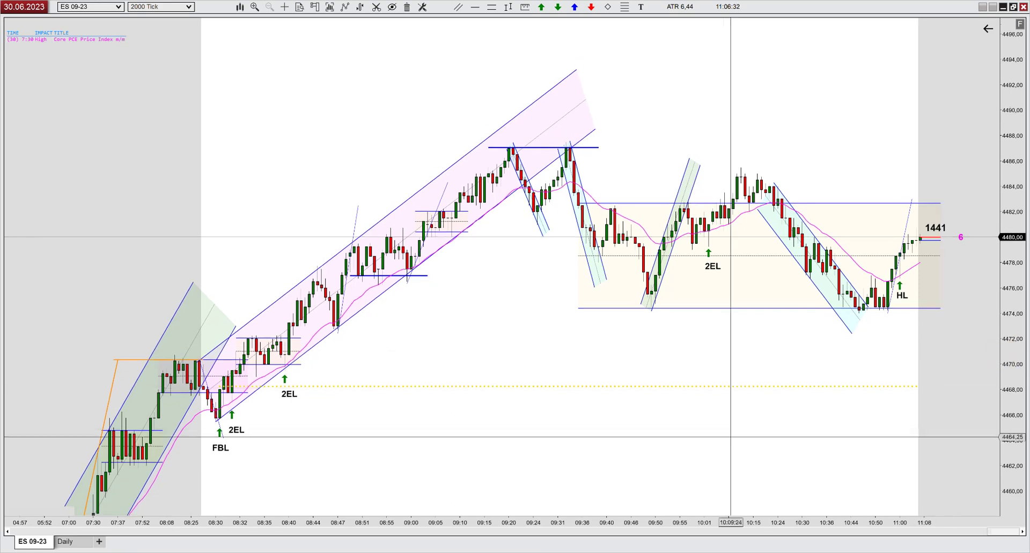
drag(724, 410, 729, 339)
scroll(722, 353, up, 2)
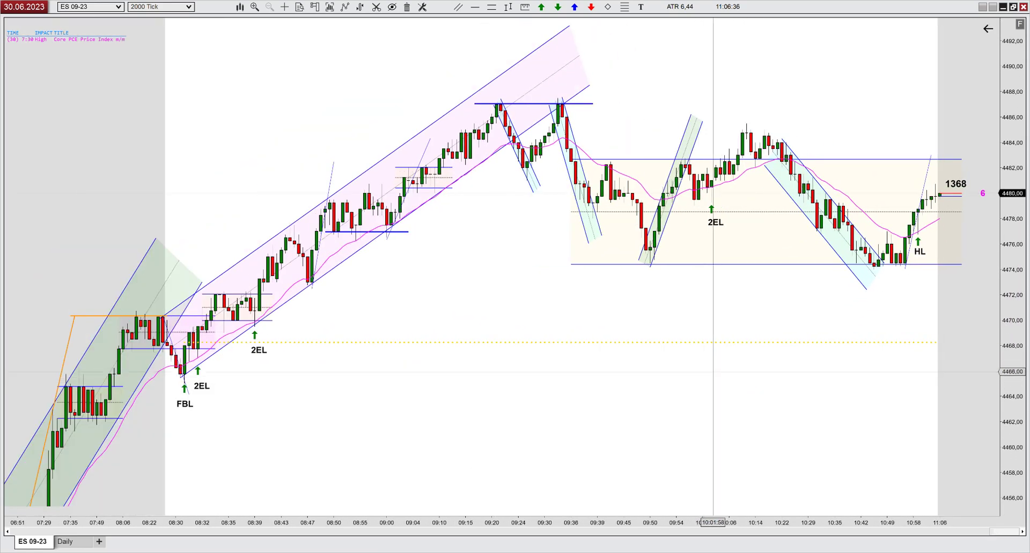
drag(712, 372, 712, 383)
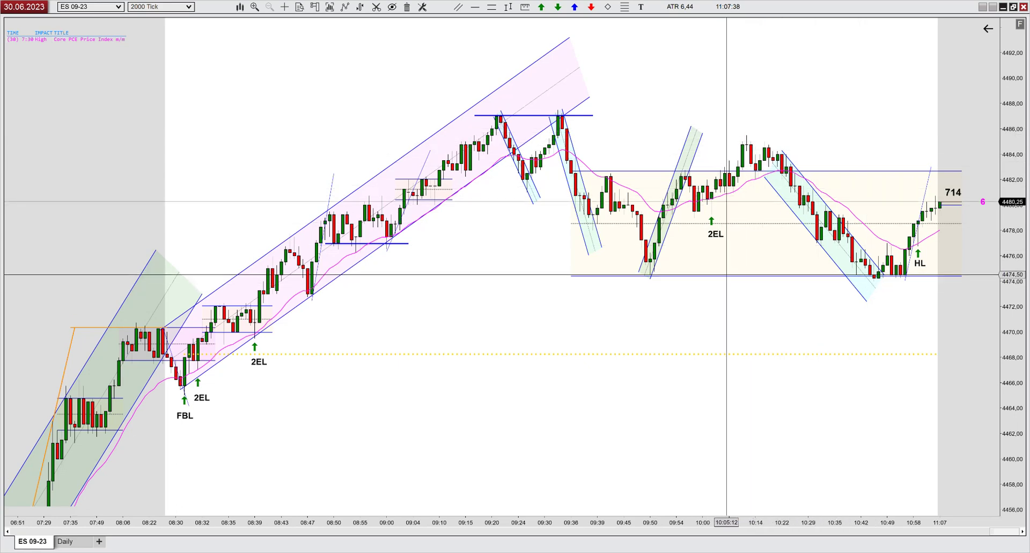
- Raise the range box's top edge to 4484.75
click(574, 168)
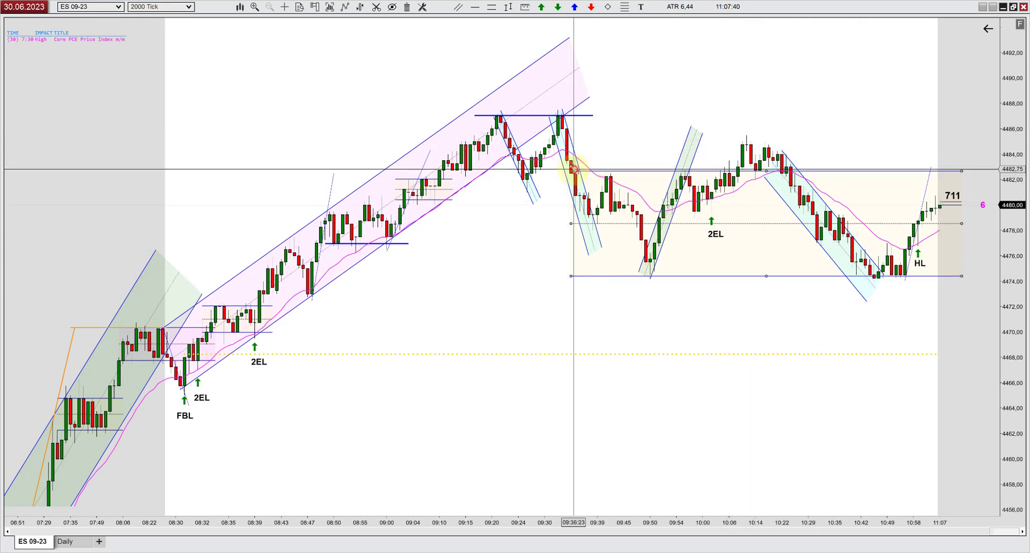
drag(573, 169, 574, 144)
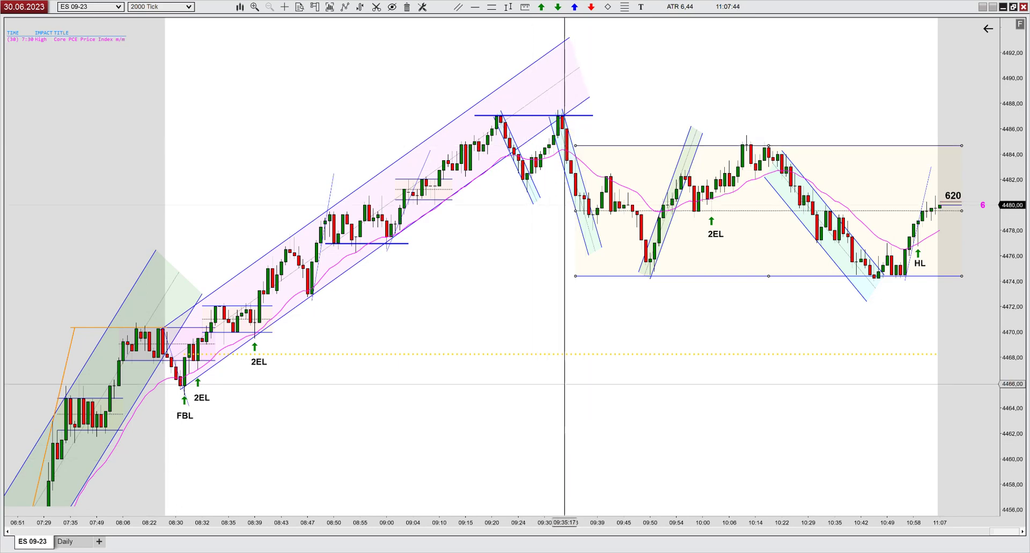
click(632, 315)
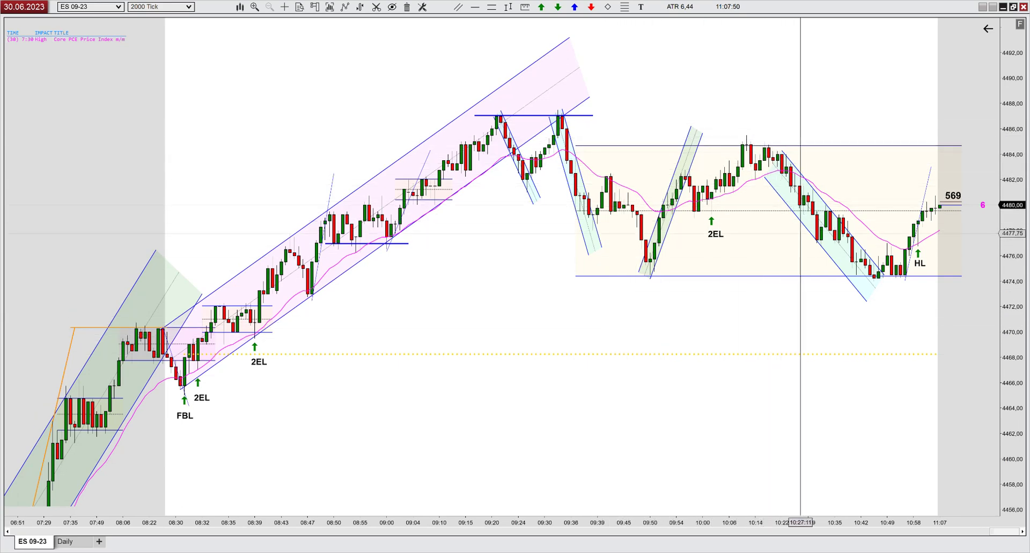
- Move the light-blue descending channel back onto the 10:18–10:42 down-leg
drag(802, 231, 806, 228)
click(819, 235)
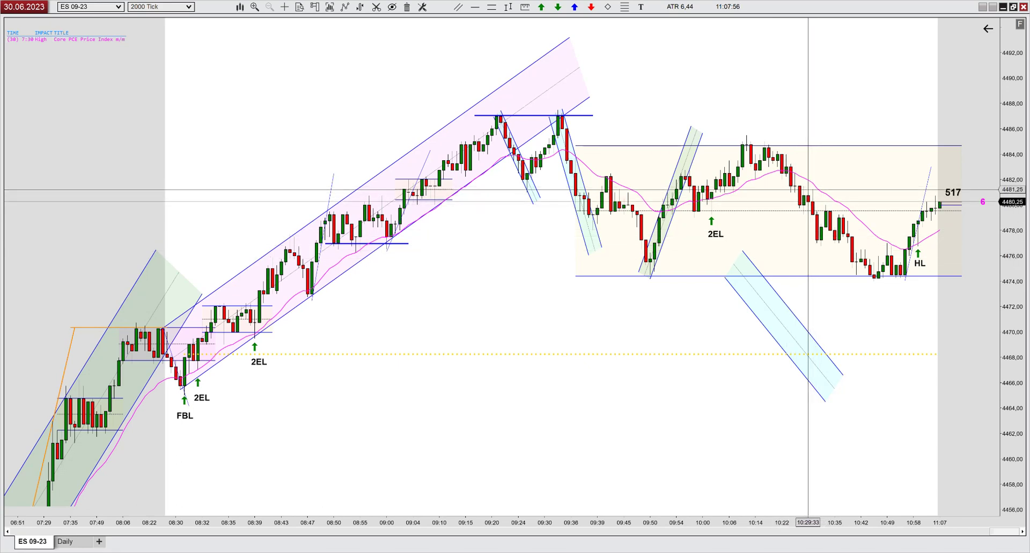
drag(785, 305, 816, 200)
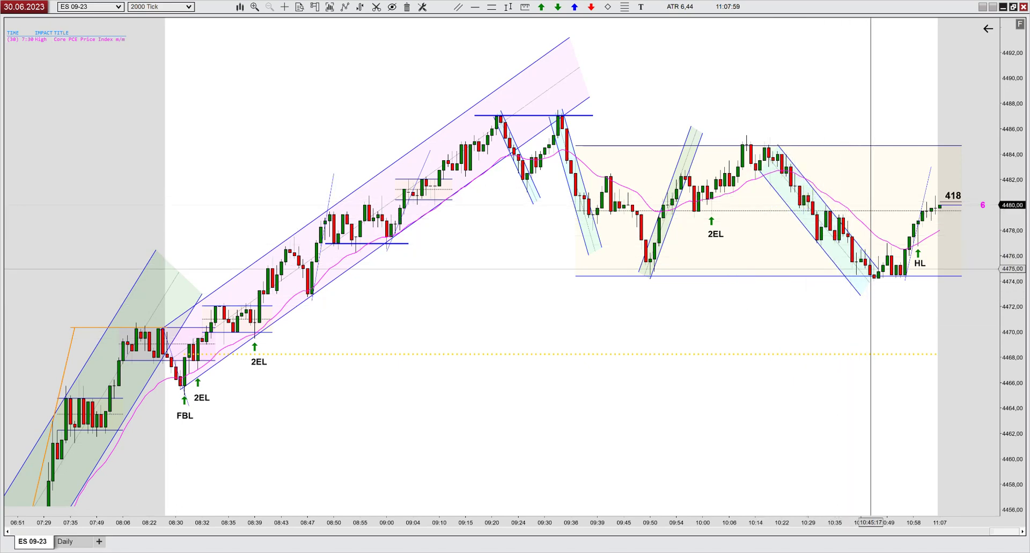
click(892, 269)
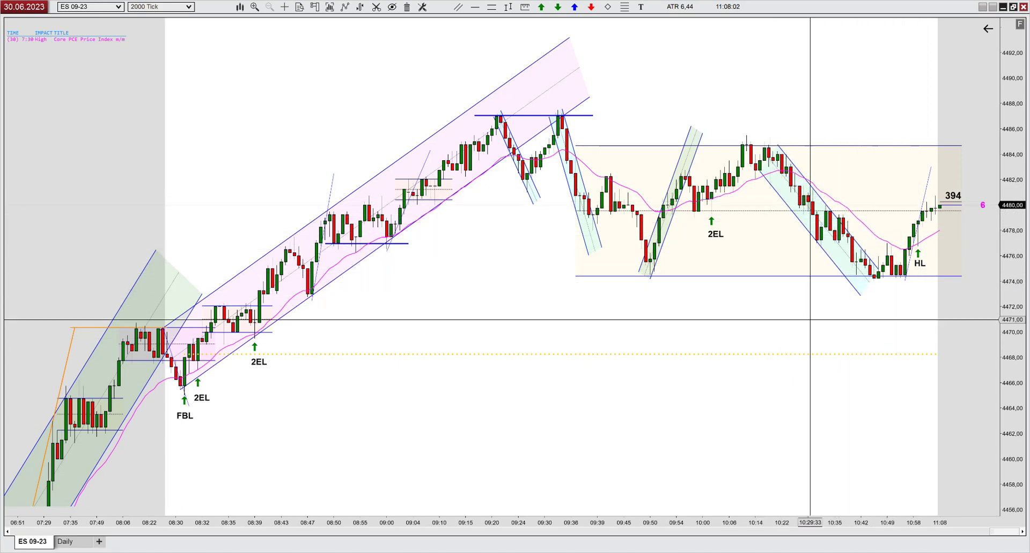
- Zoom out and re-fit the price scale to show the 30 Jun overnight rally from about 4435 through 11:08
scroll(894, 275, down, 5)
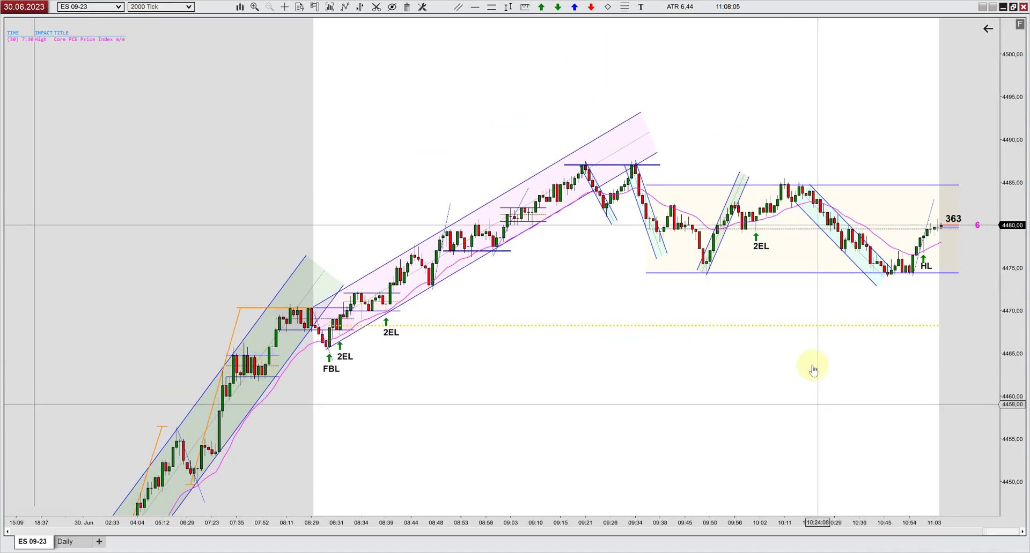
drag(816, 368, 817, 301)
drag(1012, 252, 1011, 276)
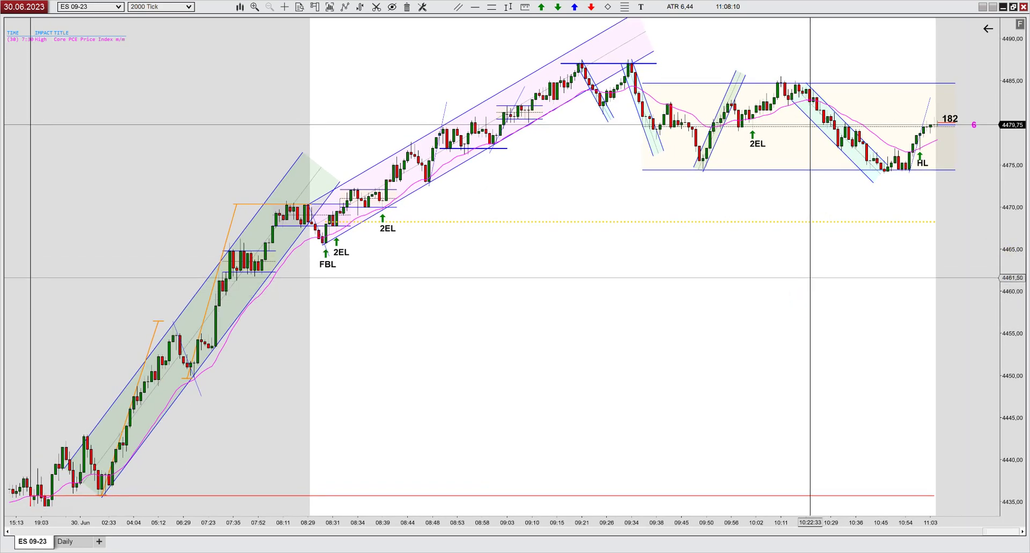
drag(814, 278, 804, 261)
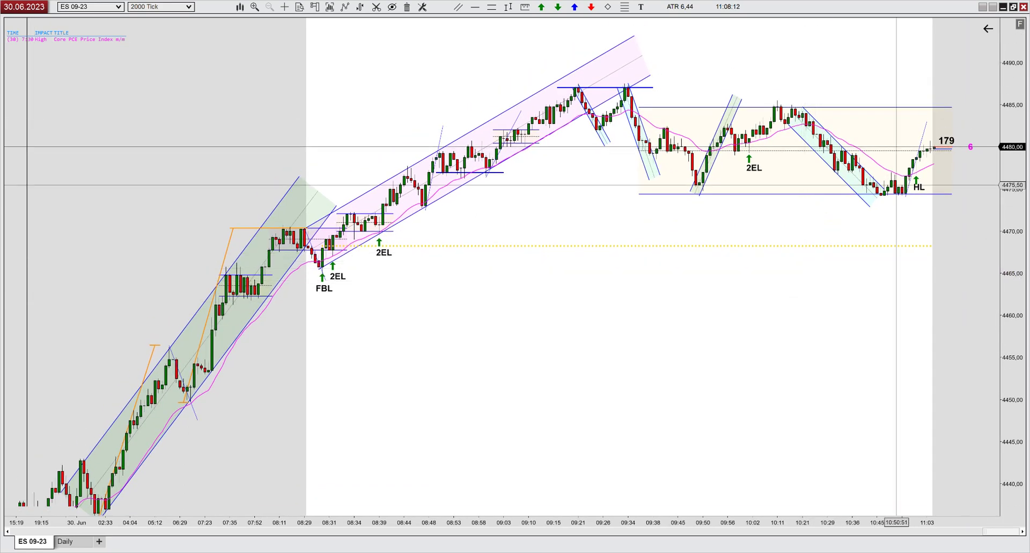